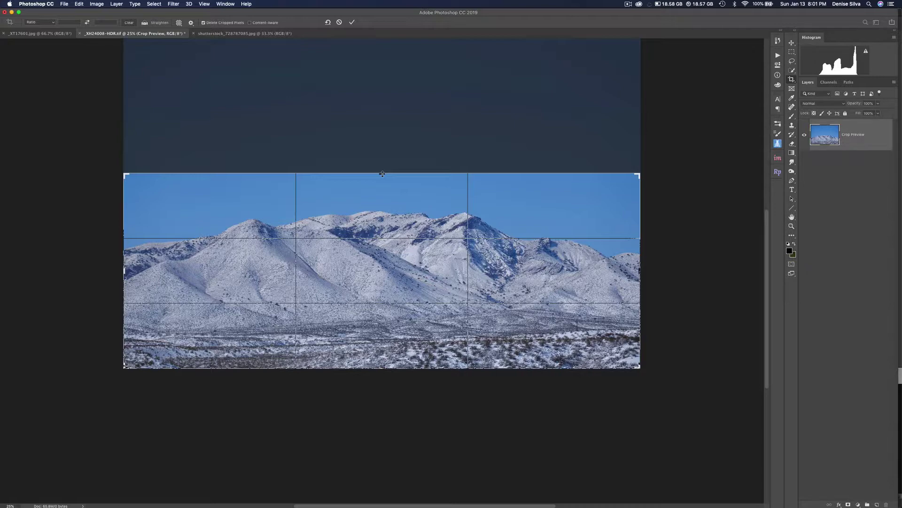
Cancel the pending crop on the mountain photo and compare that photo with the single-cloud photo
key("Escape")
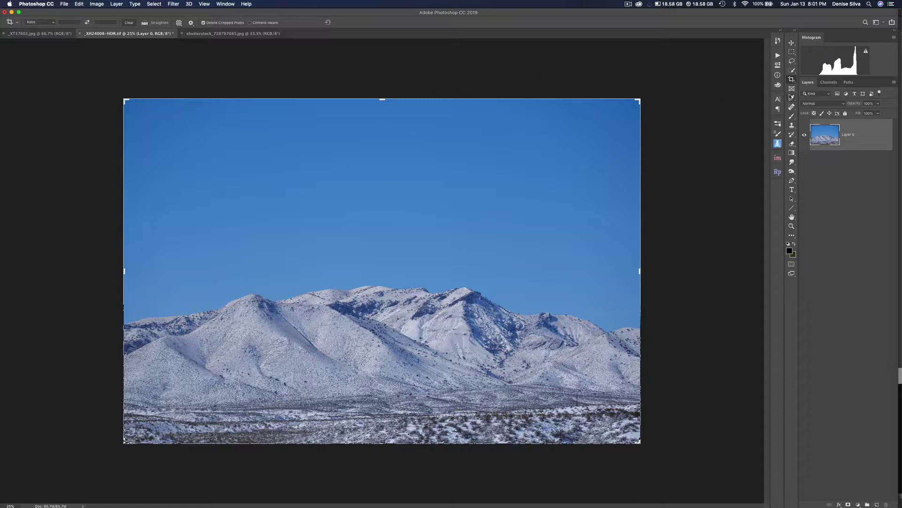
left_click(792, 117)
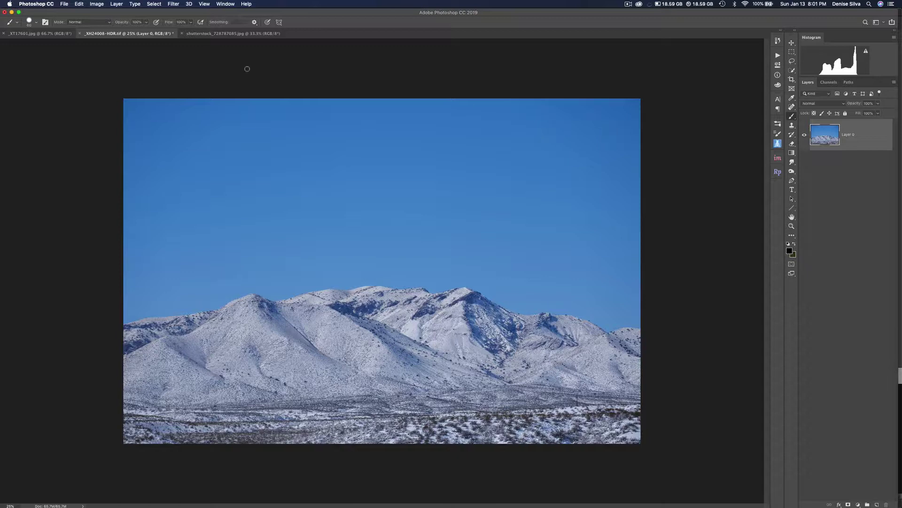
left_click(216, 34)
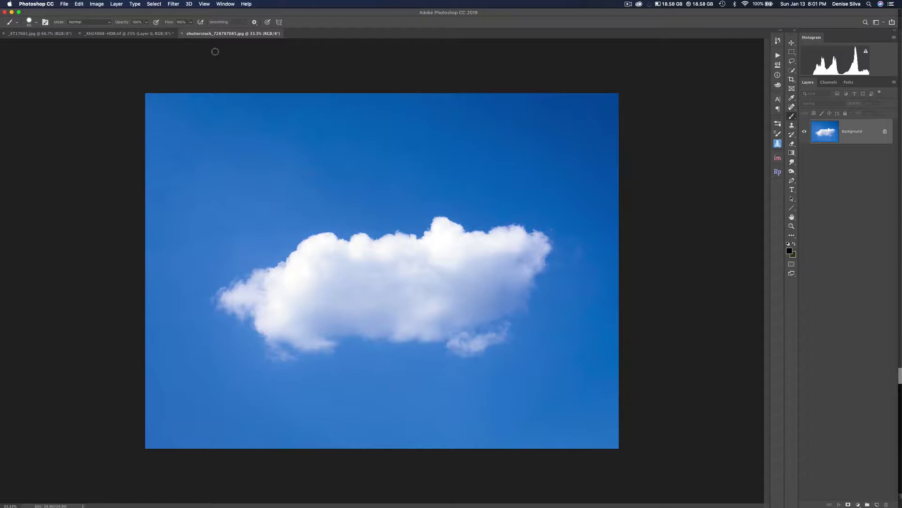
left_click(157, 34)
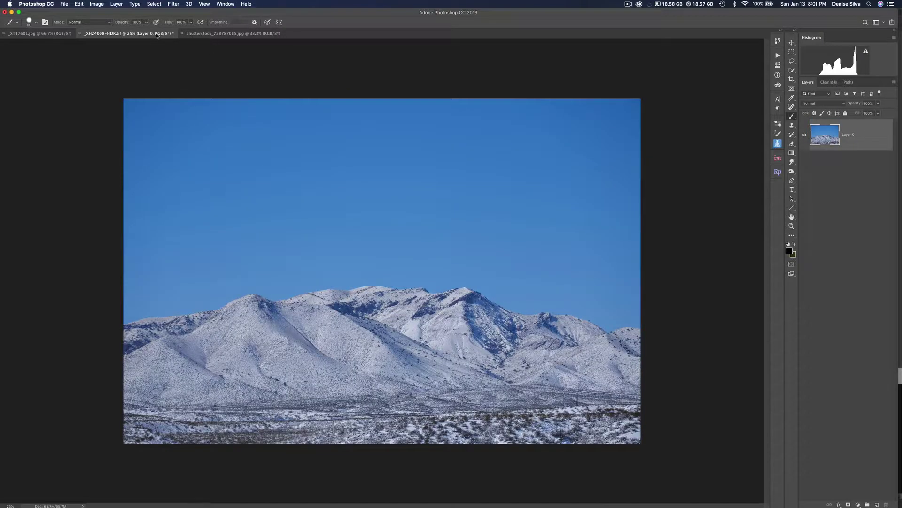
left_click(215, 36)
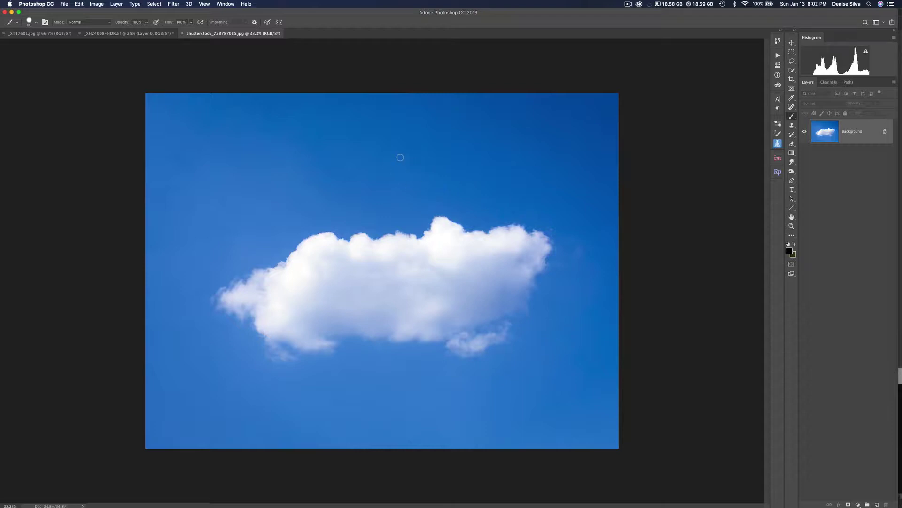
Copy the cloud photo into the _XH24008-HDR.tif document as a layer above the mountain photo, using the Move tool
key("v")
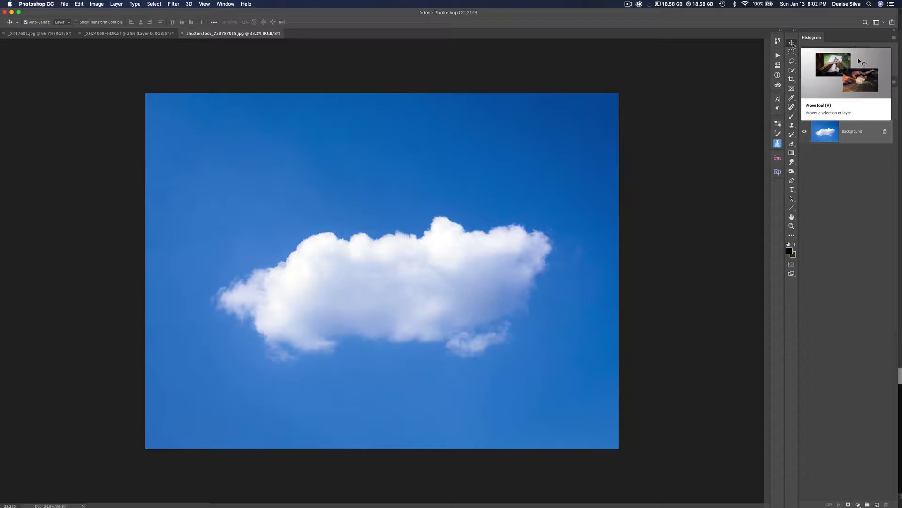
left_click(793, 45)
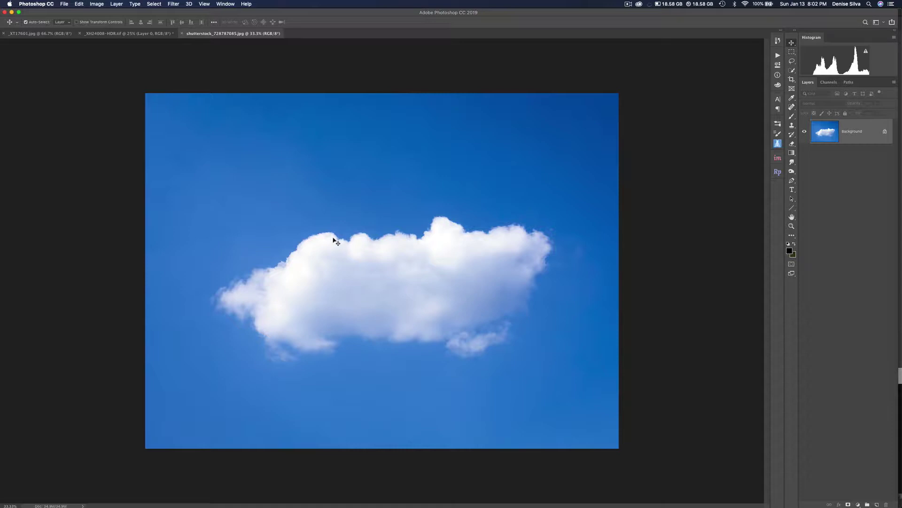
left_click_drag(333, 240, 146, 33)
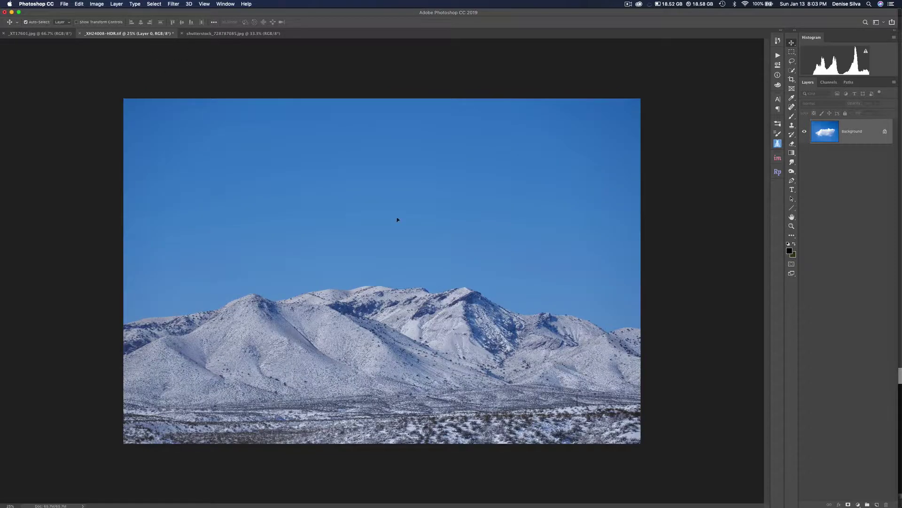
left_click_drag(433, 240, 362, 242)
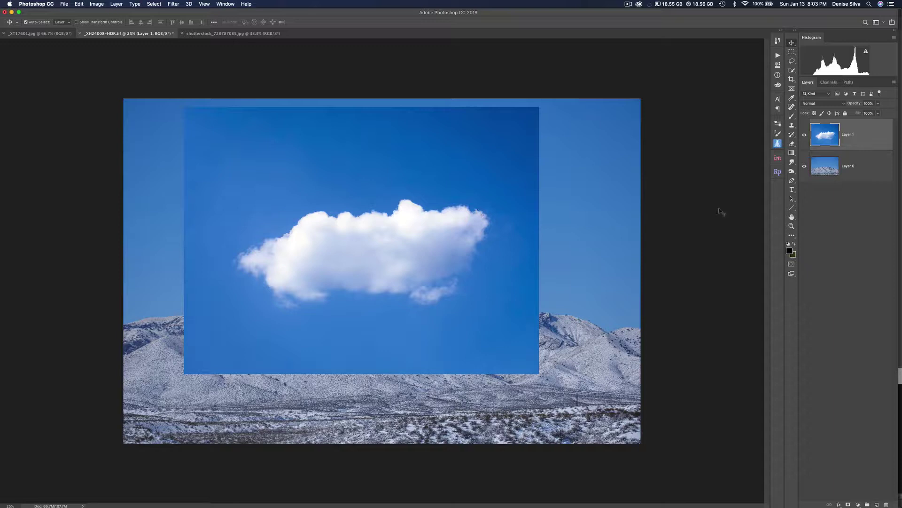
Position the cloud layer in the sky above the ridge at temporarily reduced opacity, and return its opacity to 100%
left_click(878, 103)
left_click_drag(878, 111, 867, 111)
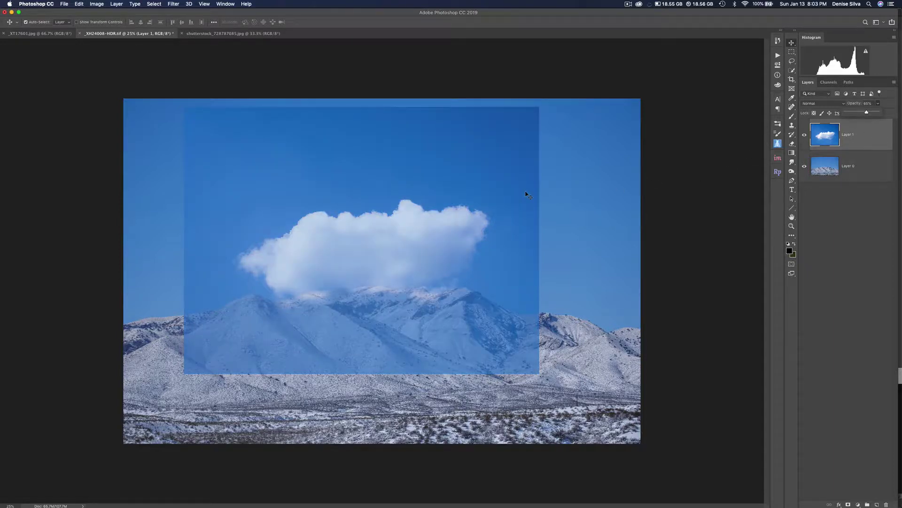
left_click_drag(384, 239, 400, 184)
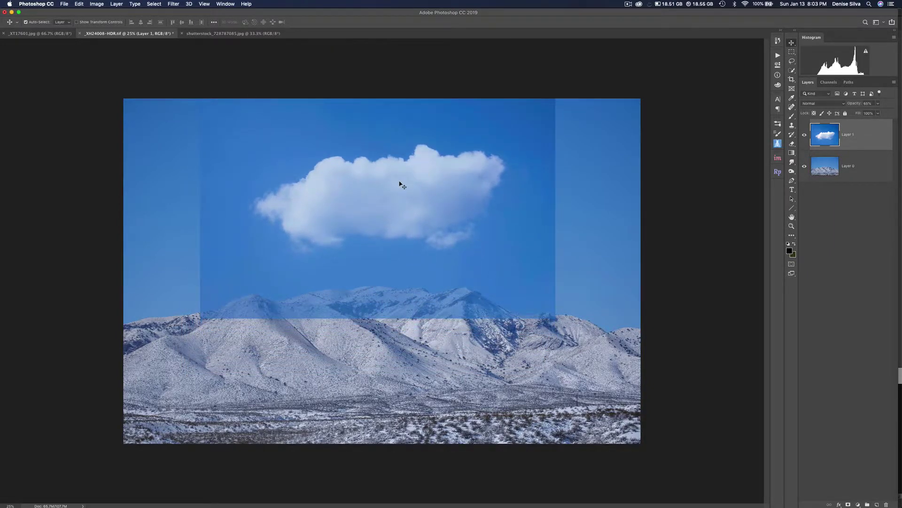
left_click(878, 113)
left_click_drag(878, 112, 890, 112)
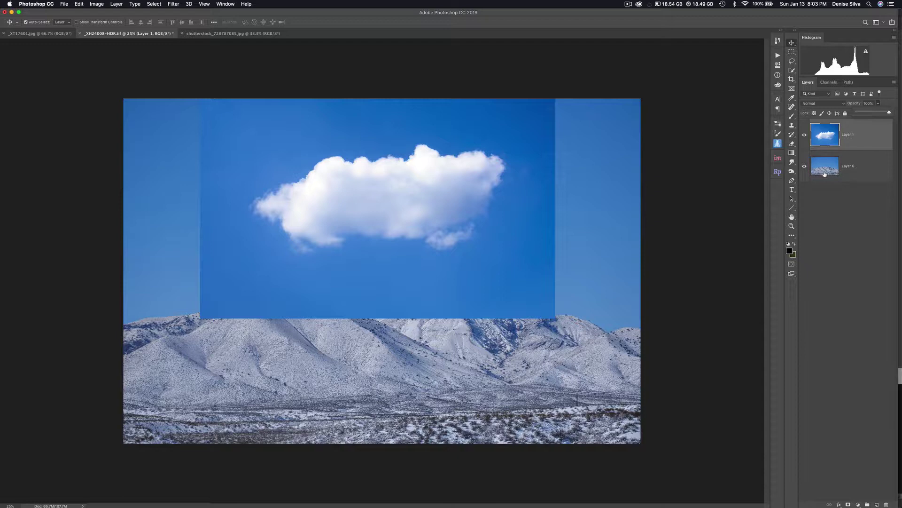
Move the mountain layer above the cloud layer in the layer stack
left_click(839, 174)
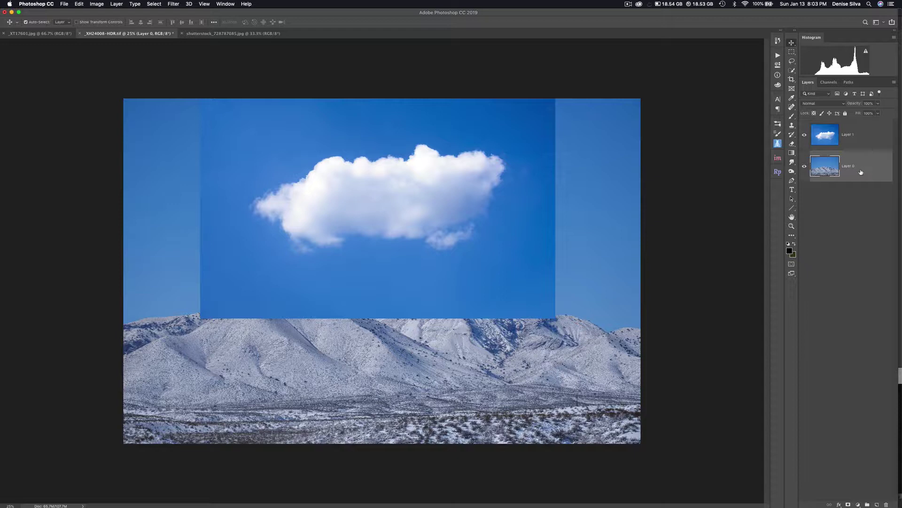
left_click_drag(862, 173, 859, 132)
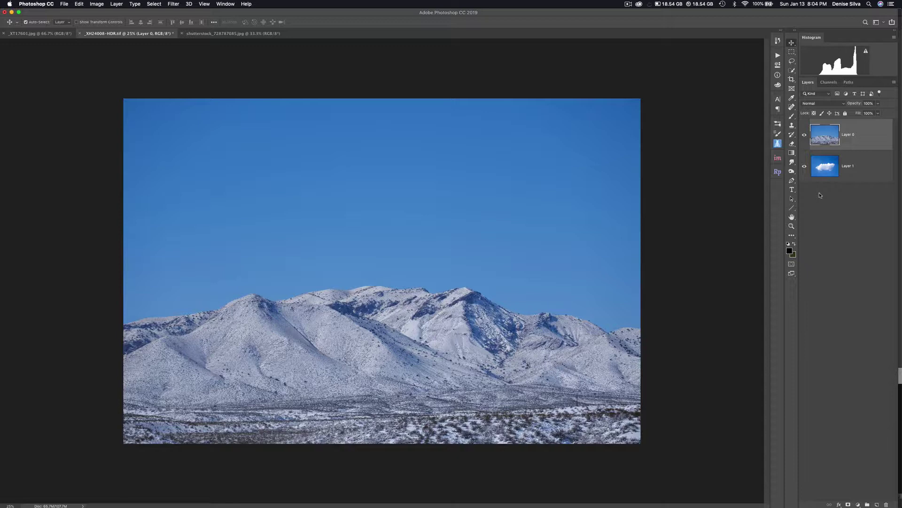
double_click(863, 133)
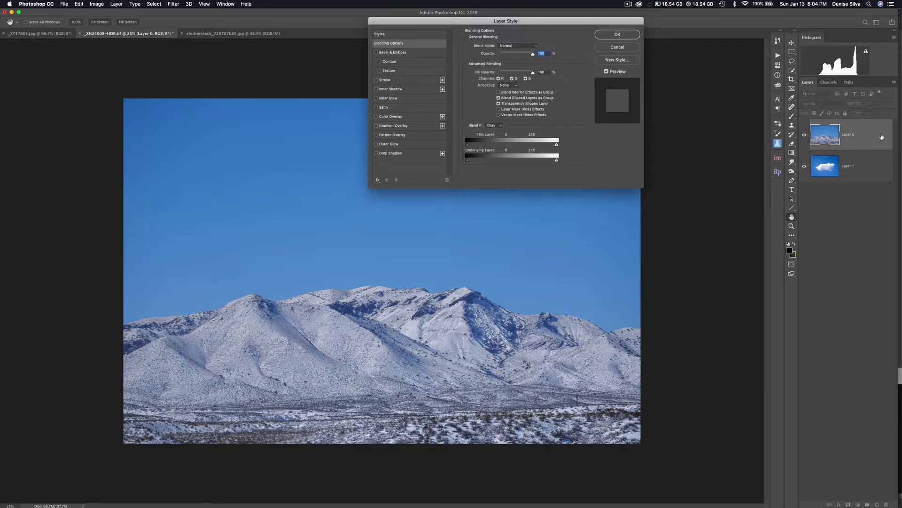
left_click(627, 48)
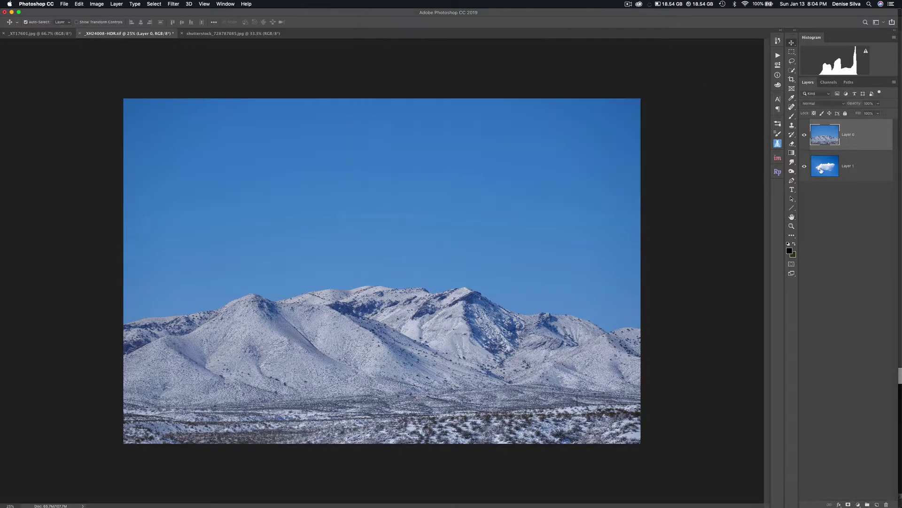
Rename the mountain photo's layer to "mountain"
double_click(849, 135)
type("my")
type("untain")
key("Return")
Examine the Blend If channel choices for the mountain layer and check the cloud layer underneath it
double_click(875, 137)
left_click_drag(529, 23, 600, 128)
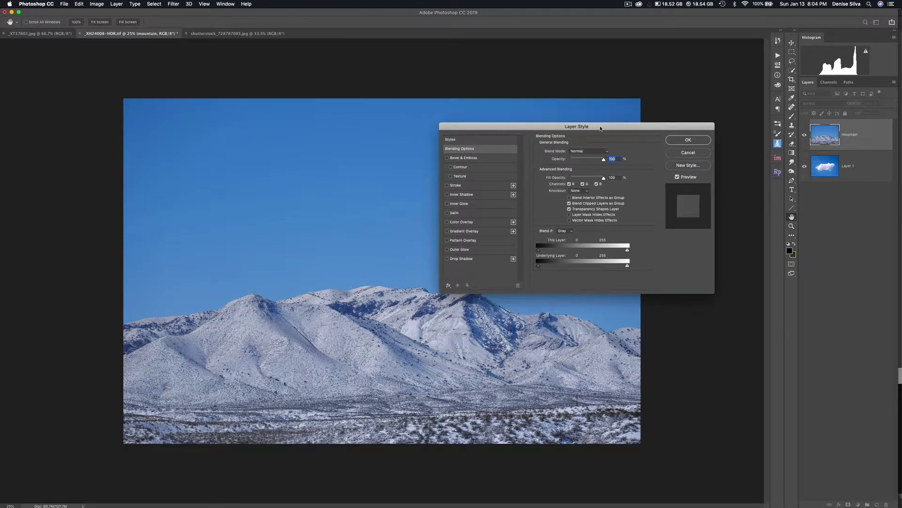
left_click(568, 232)
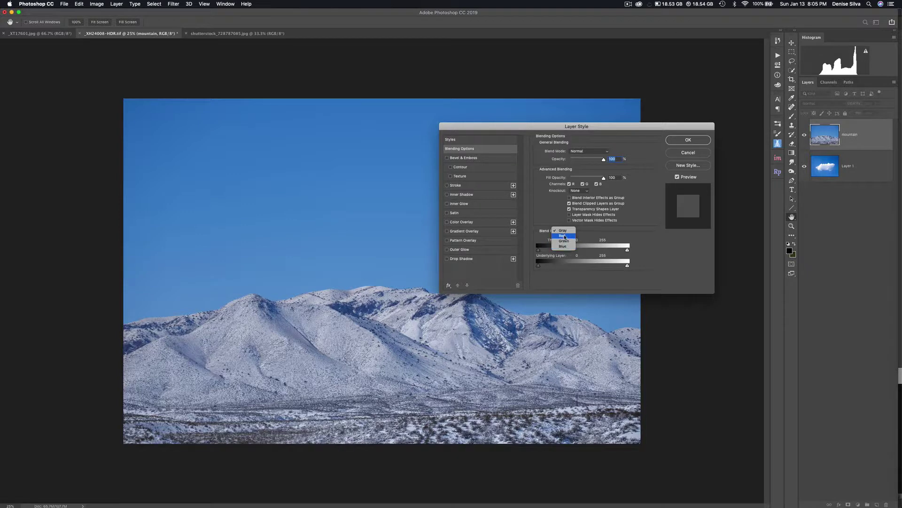
left_click(563, 230)
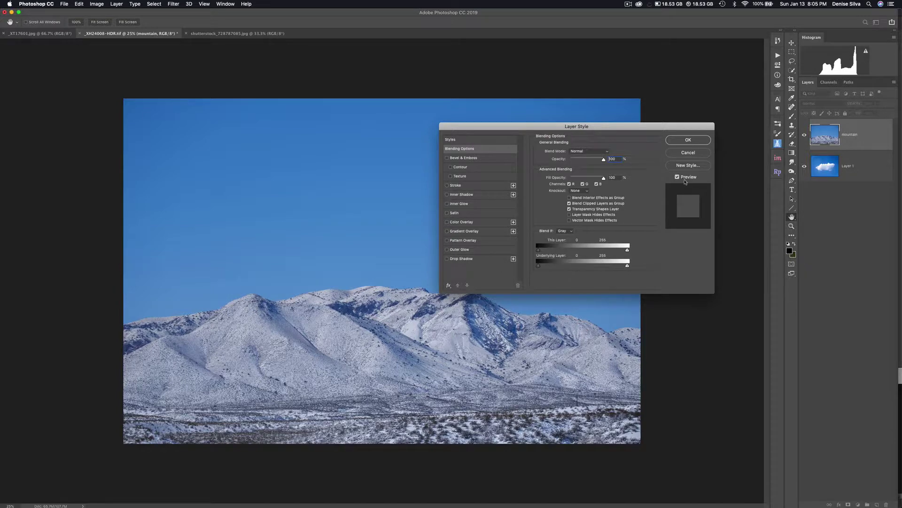
left_click(690, 153)
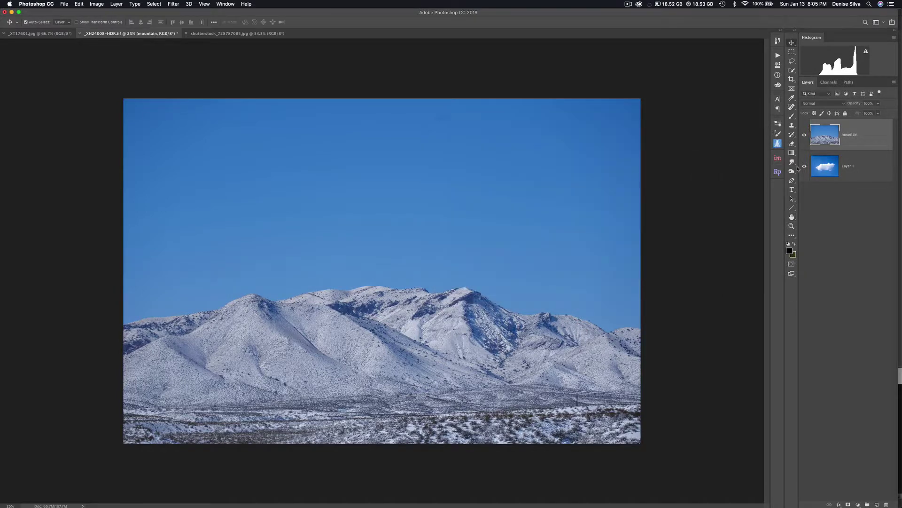
left_click(804, 135)
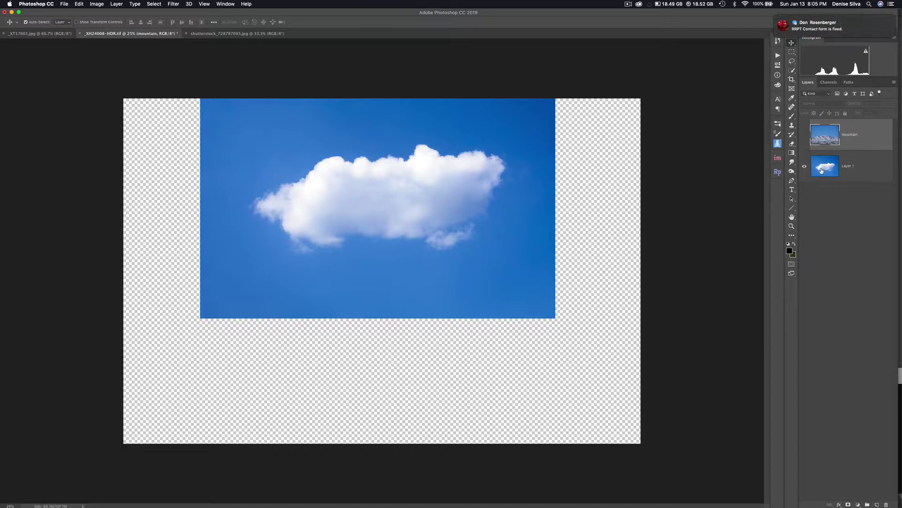
left_click(804, 135)
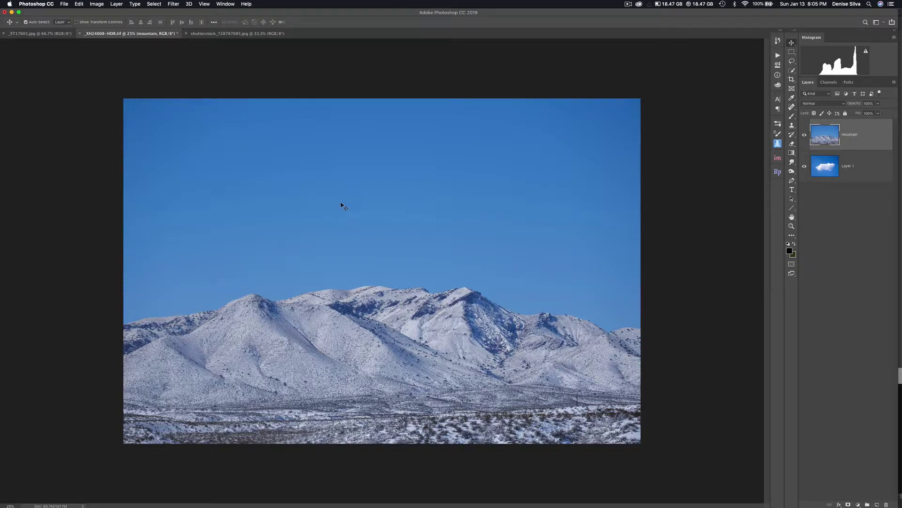
Lower the Underlying Layer white slider in the mountain layer's Gray Blend If settings to 164, revealing the cloud
double_click(869, 137)
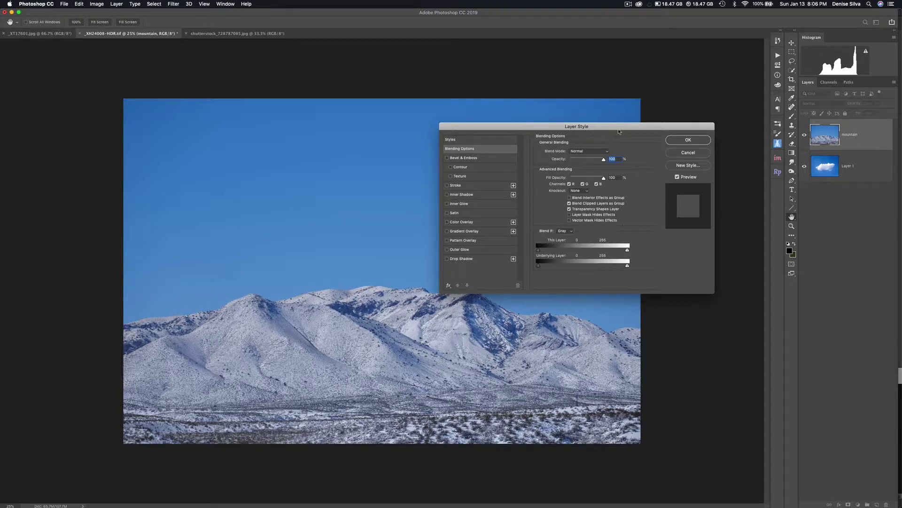
left_click_drag(613, 125, 750, 49)
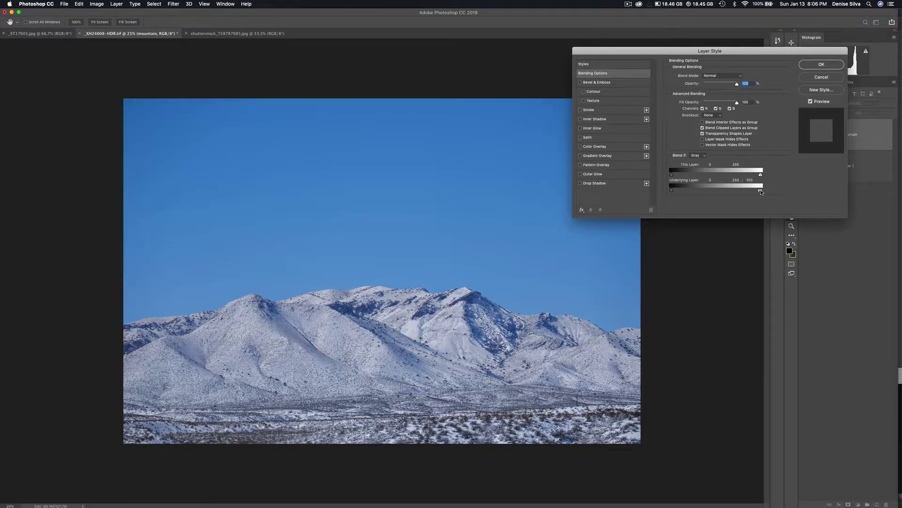
left_click_drag(762, 193, 717, 191)
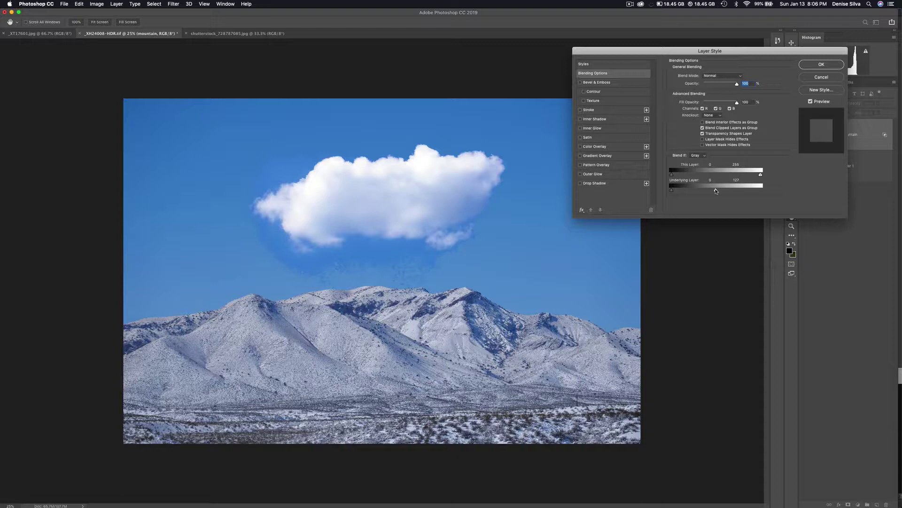
left_click_drag(716, 190, 729, 190)
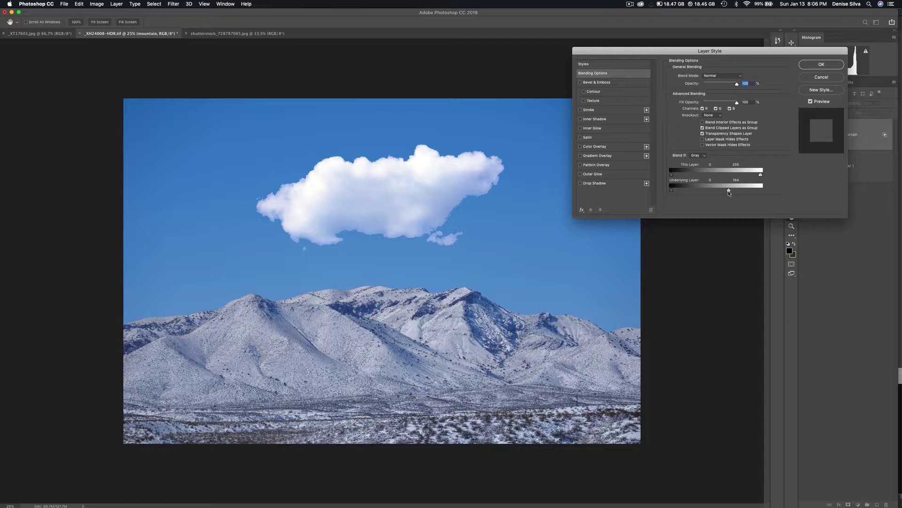
Split the Underlying Layer white slider to about 127 / 148 for a soft cloud edge, and apply the blending options
left_click_drag(728, 192, 698, 191)
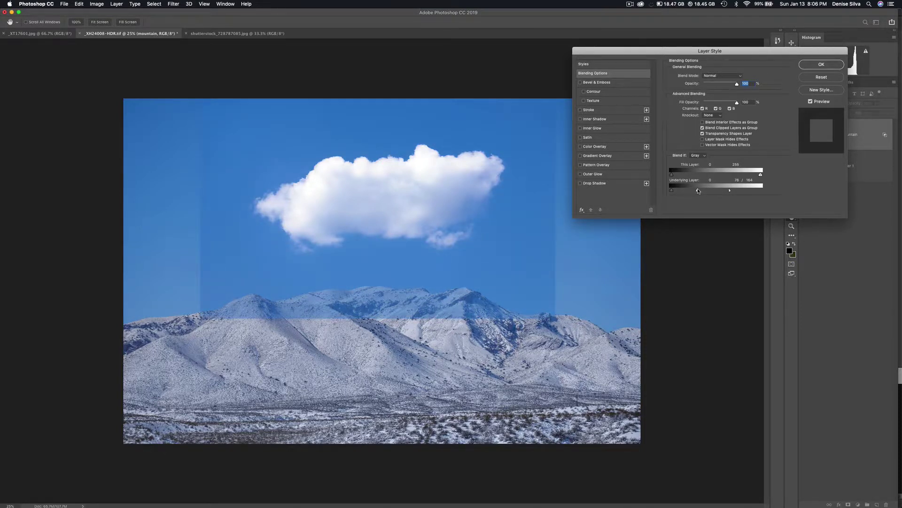
left_click_drag(698, 190, 716, 190)
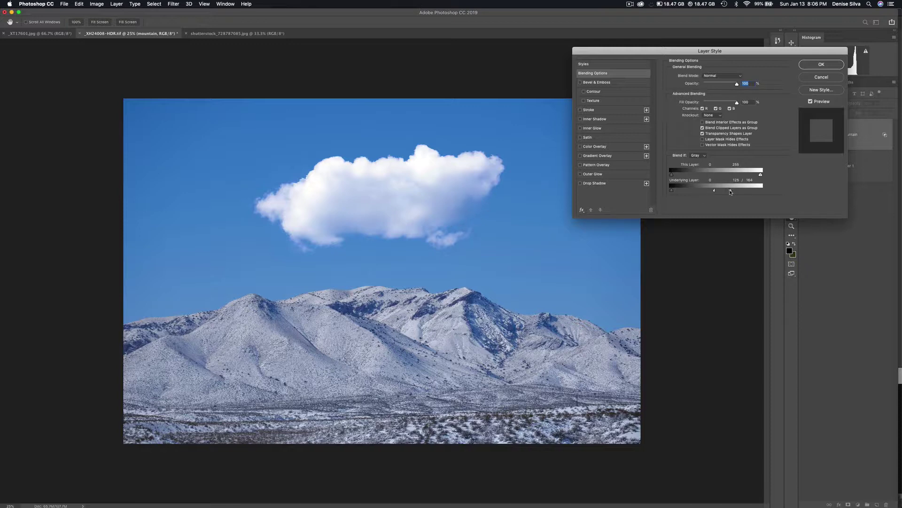
left_click_drag(731, 191, 717, 192)
left_click(821, 65)
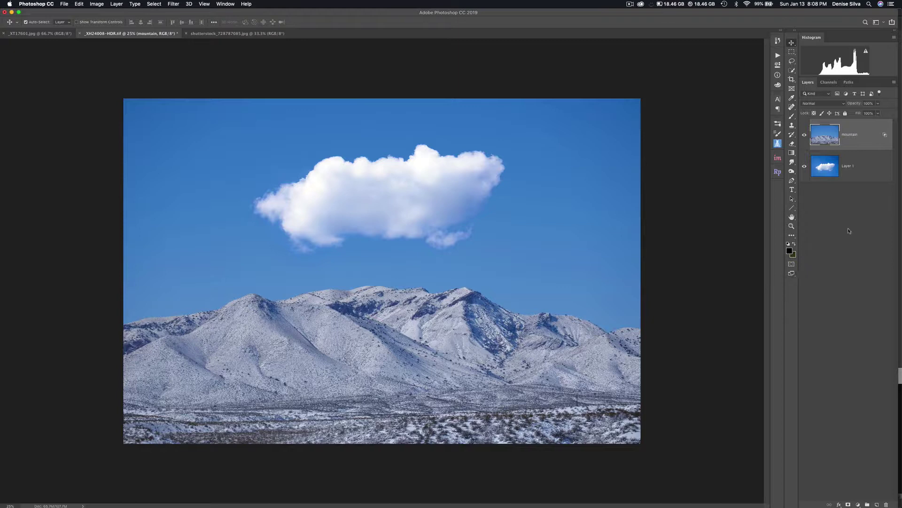
Reset the mountain layer's Underlying Layer white slider to 255 and delete the cloud layer
double_click(883, 136)
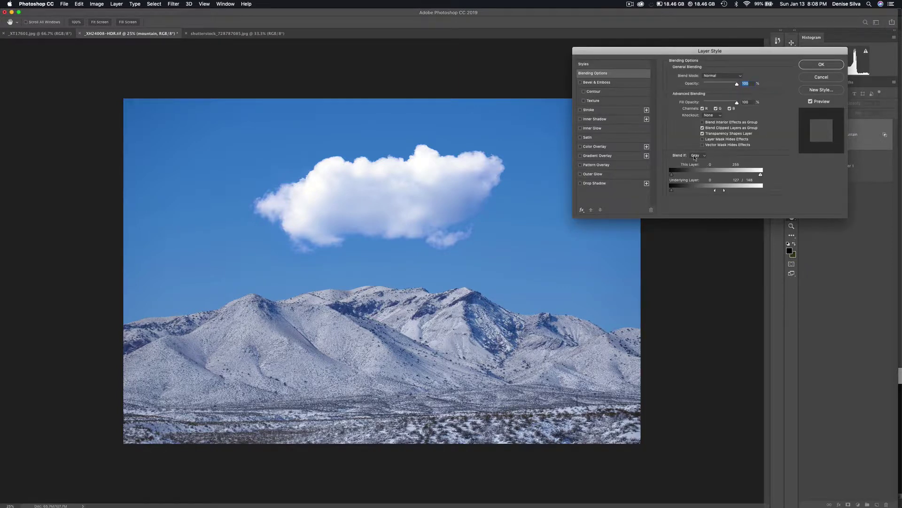
left_click_drag(715, 191, 762, 182)
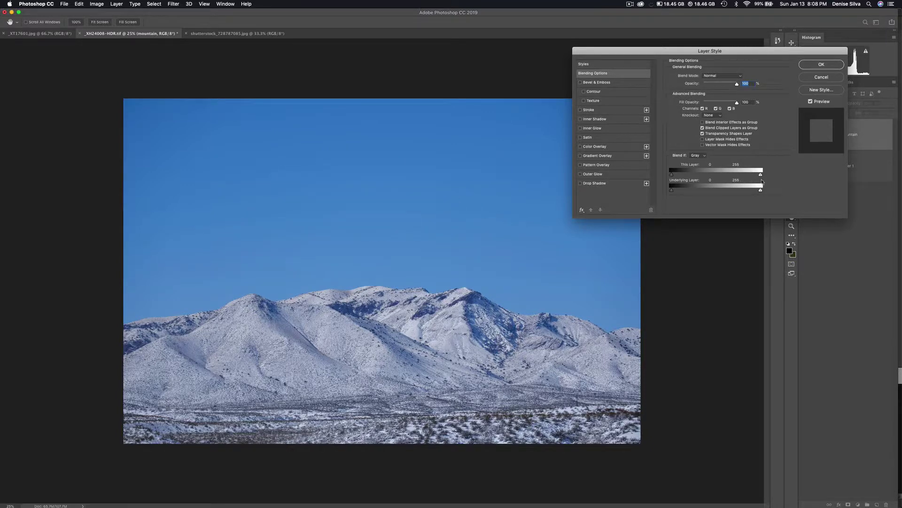
left_click(822, 67)
right_click(848, 162)
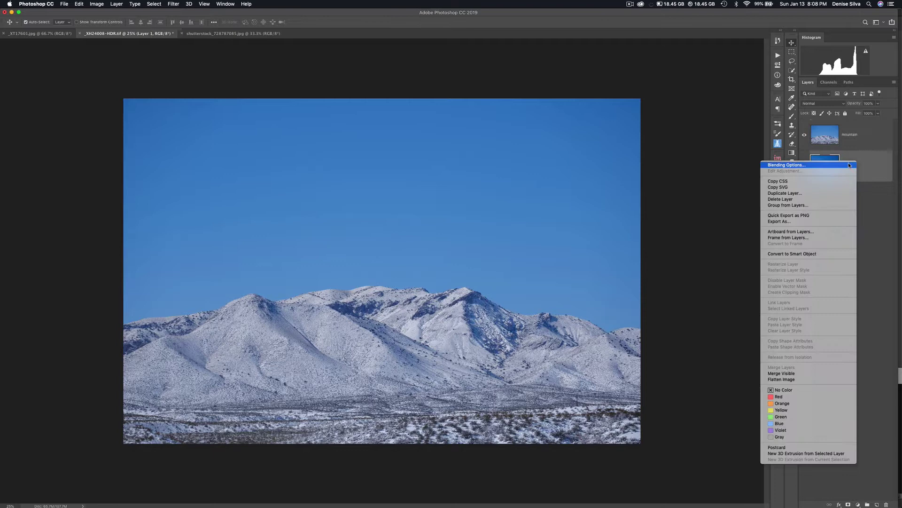
left_click(794, 199)
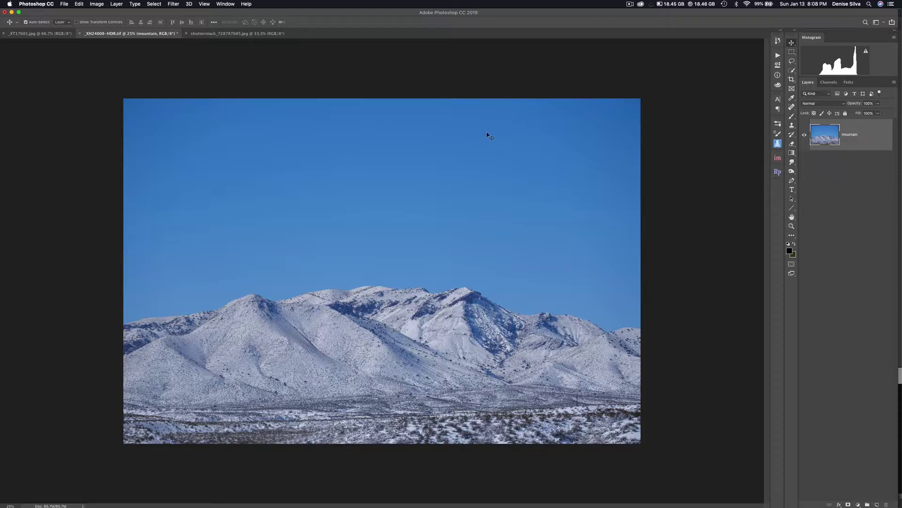
Copy the stormy road photo from _XT17601.jpg into the mountain document as a new layer and convert it to a Smart Object
left_click(40, 33)
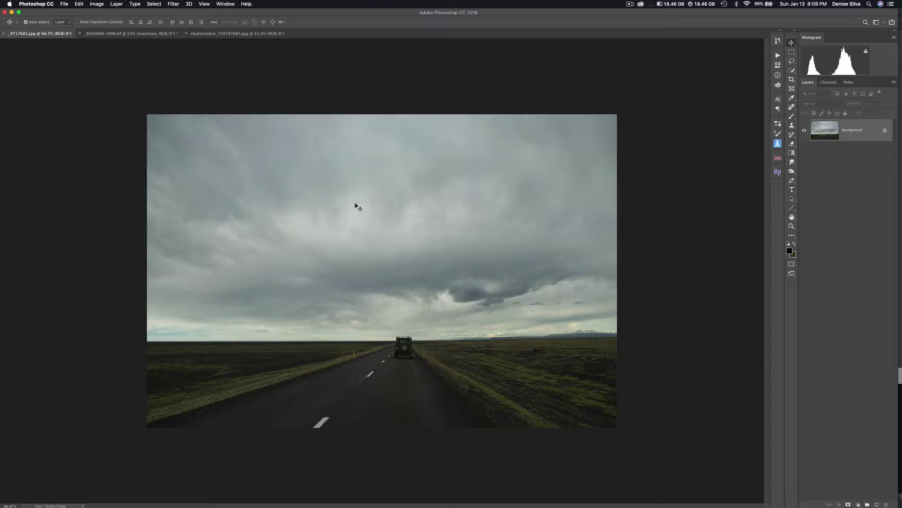
left_click_drag(357, 205, 160, 48)
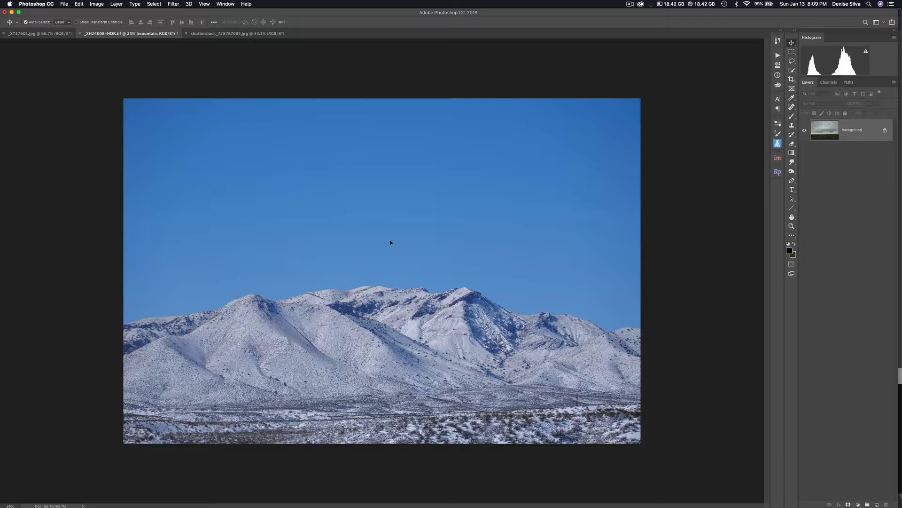
left_click_drag(391, 243, 390, 243)
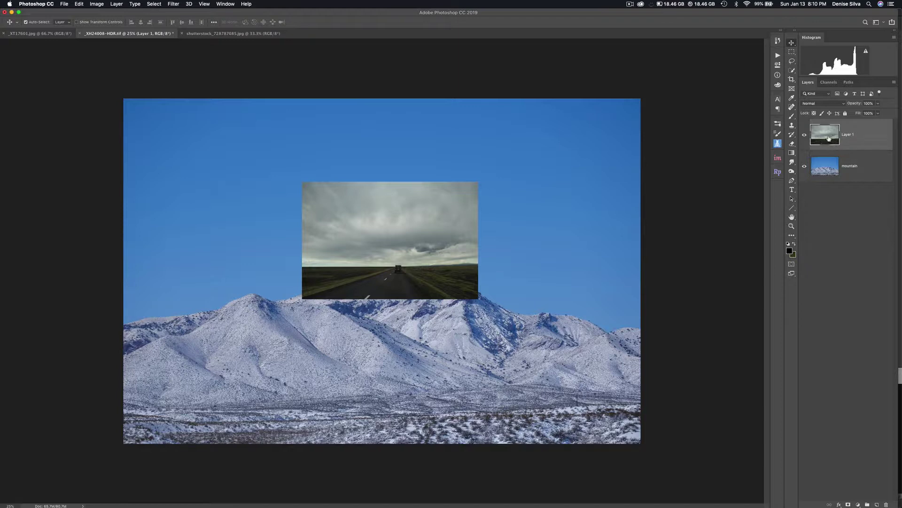
right_click(873, 135)
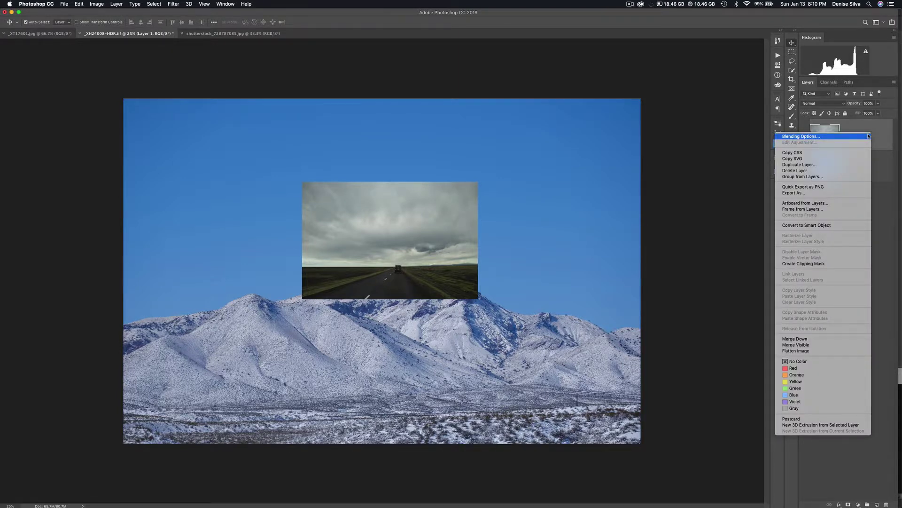
left_click(811, 227)
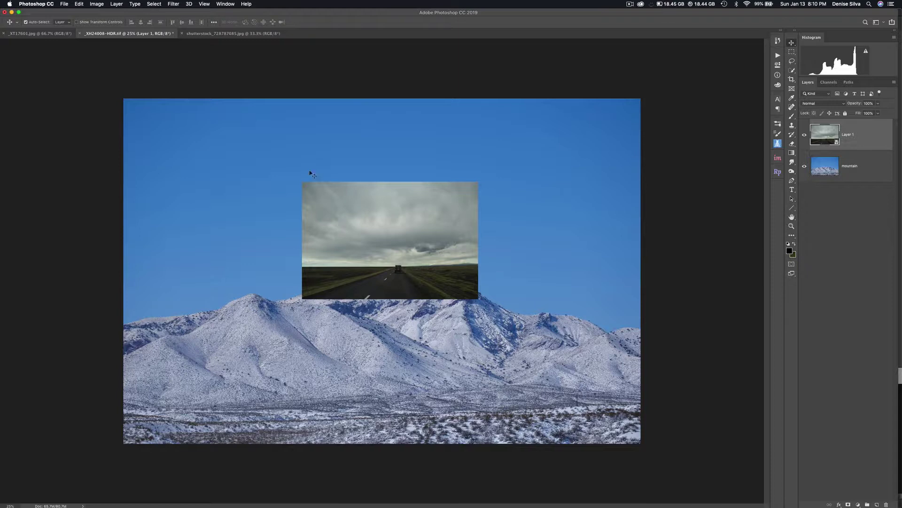
Enlarge the road photo to about 303% so its clouds cover the whole sky, and move the mountain layer above it
left_click(79, 4)
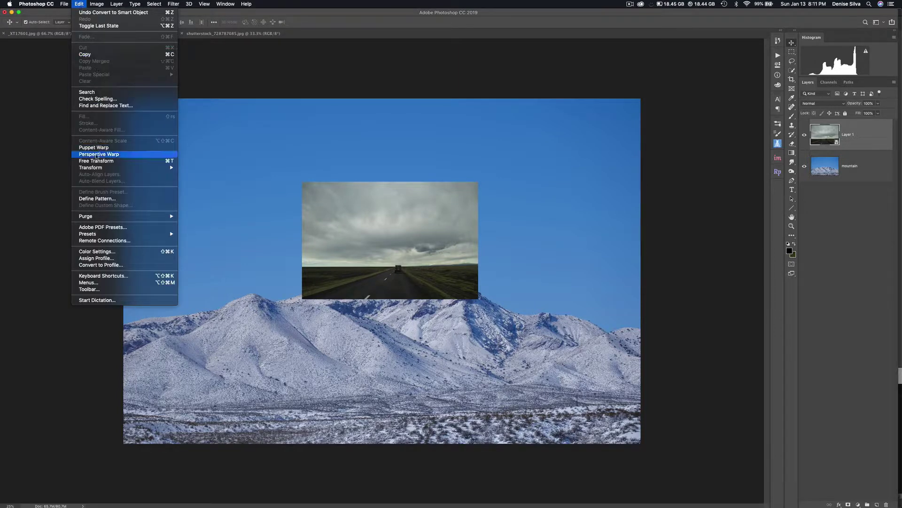
left_click(168, 163)
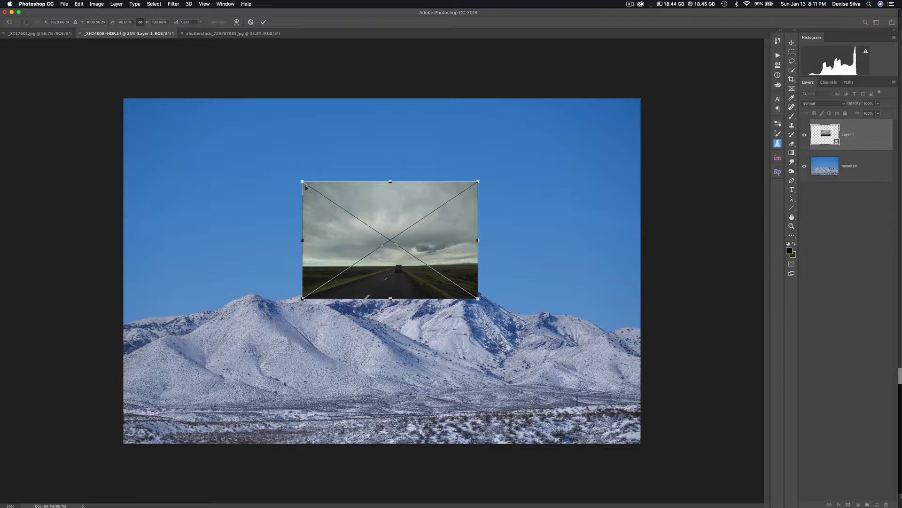
left_click_drag(302, 180, 152, 81)
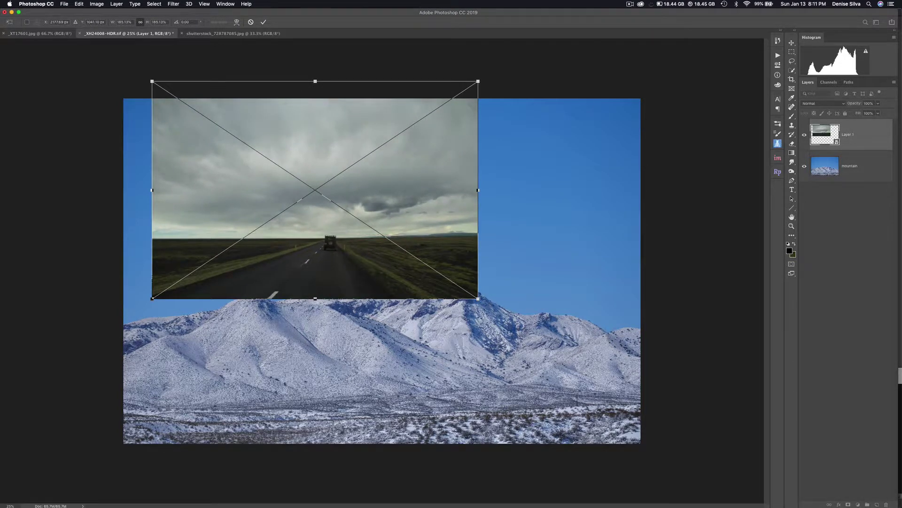
left_click_drag(478, 299, 643, 409)
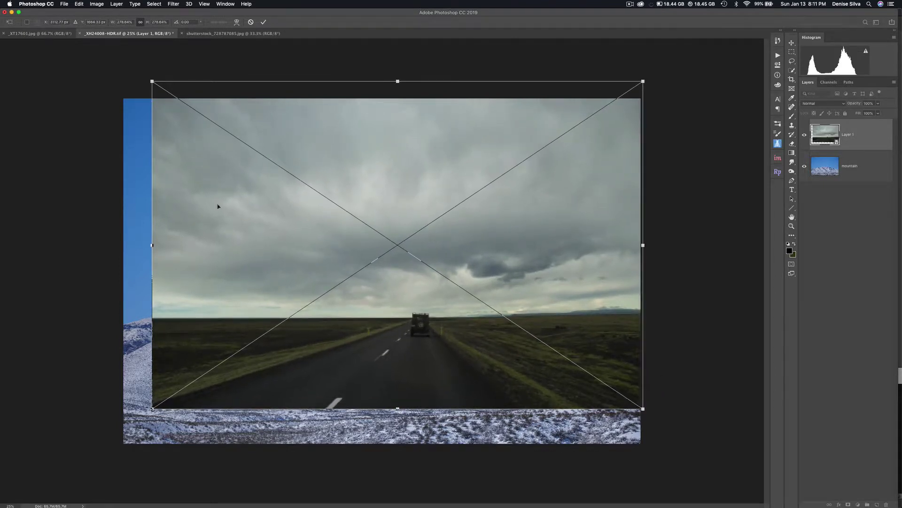
left_click_drag(138, 72, 109, 53)
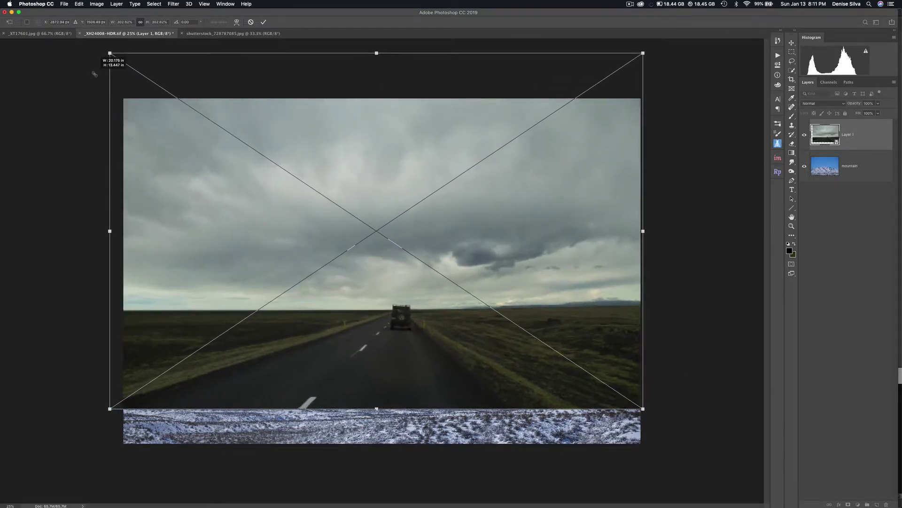
left_click_drag(383, 217, 434, 237)
key("Return")
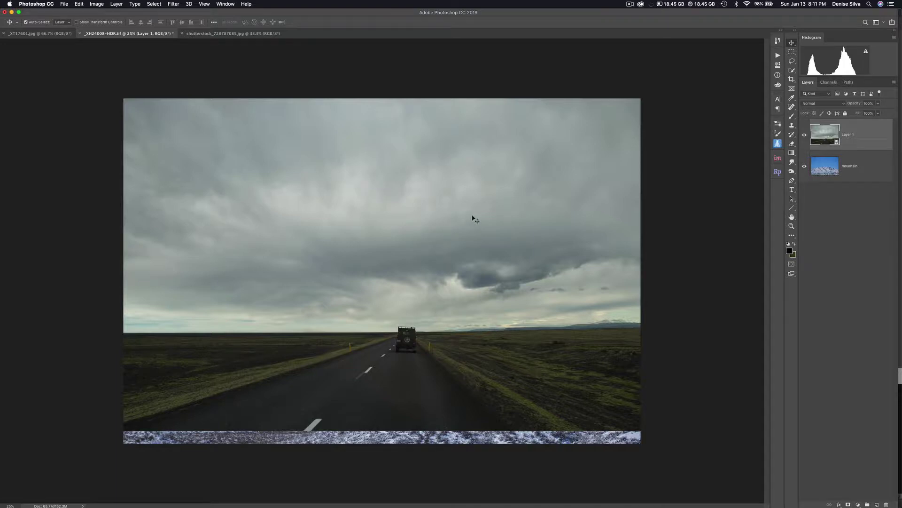
left_click(868, 165)
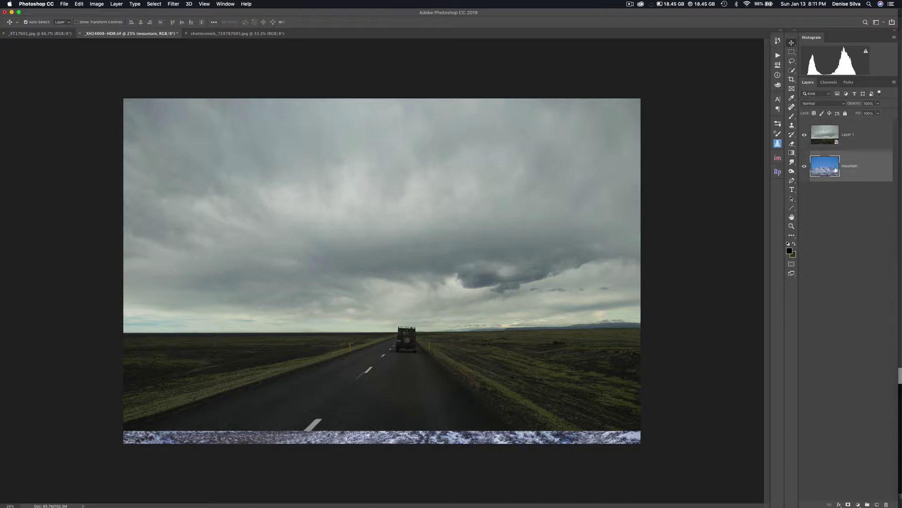
left_click_drag(873, 164, 869, 127)
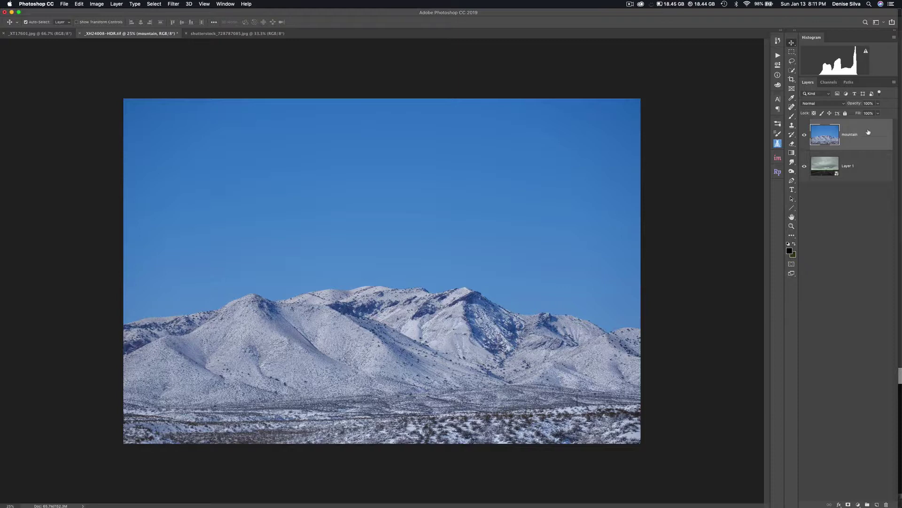
Try the mountain layer's Underlying Layer Blend If sliders with white at 87 and black at about 88, and cancel the blending options
double_click(870, 134)
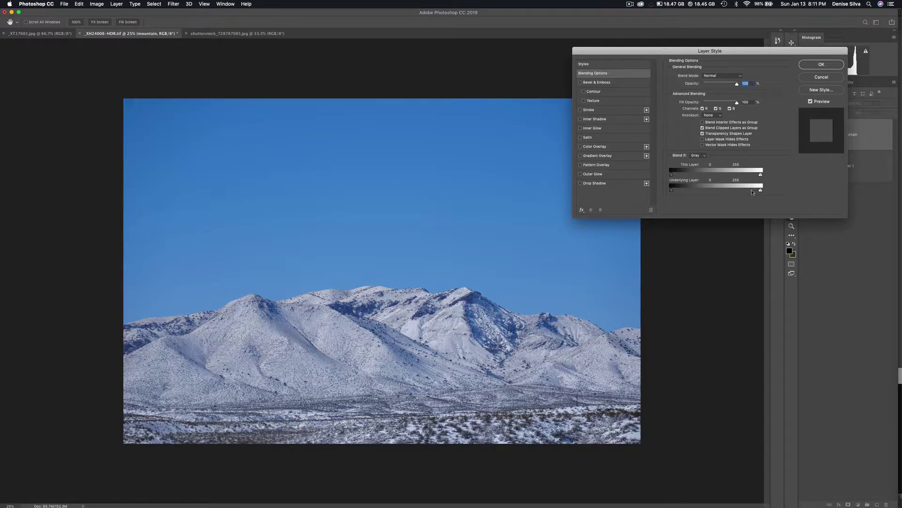
left_click_drag(760, 190, 702, 191)
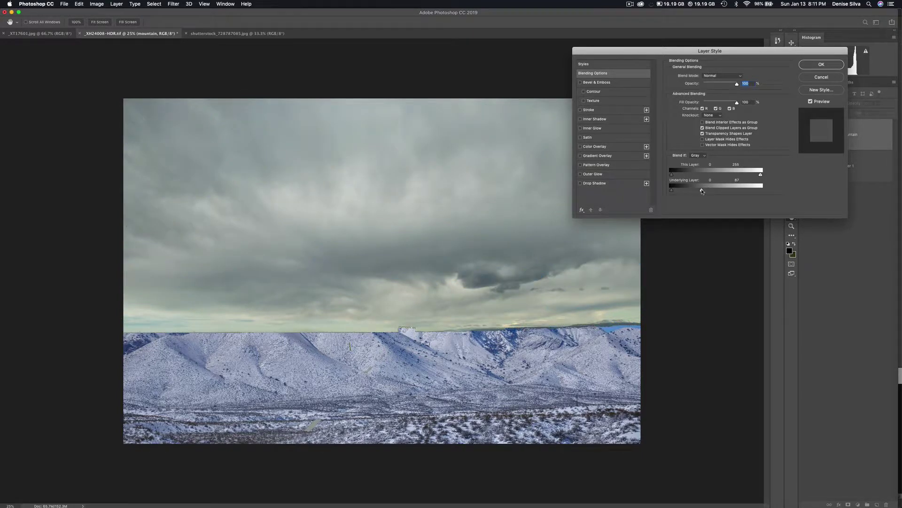
key("super+z")
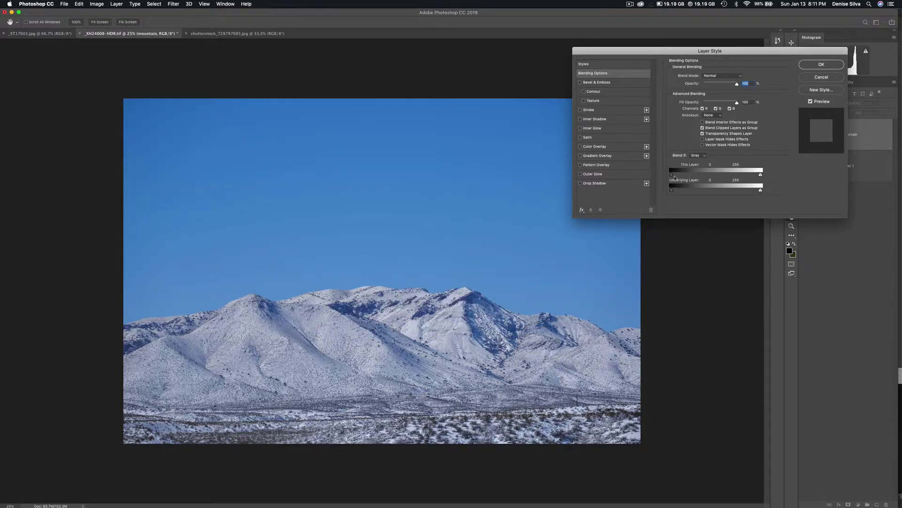
left_click_drag(671, 190, 703, 191)
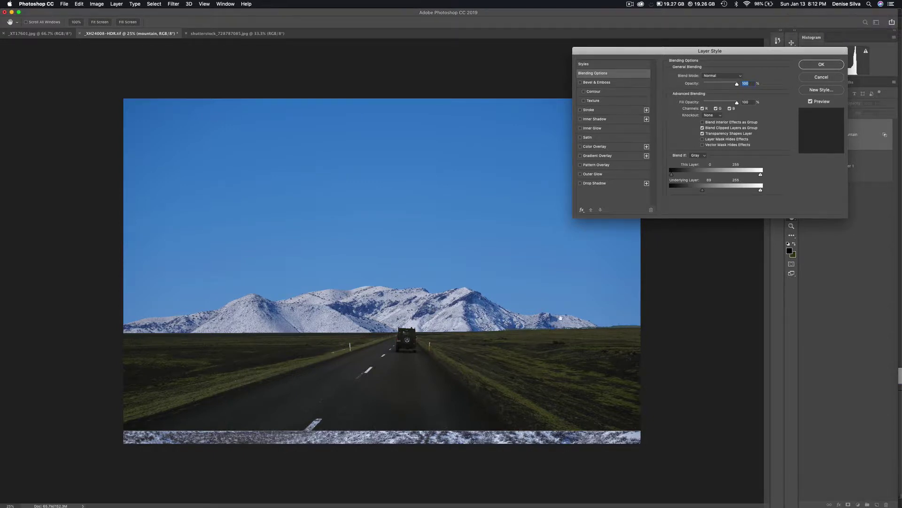
left_click_drag(702, 190, 671, 190)
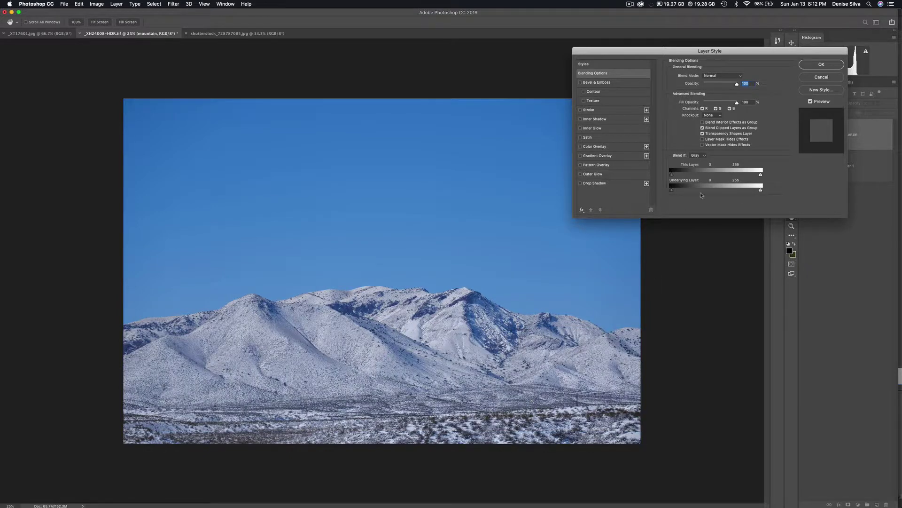
left_click(821, 77)
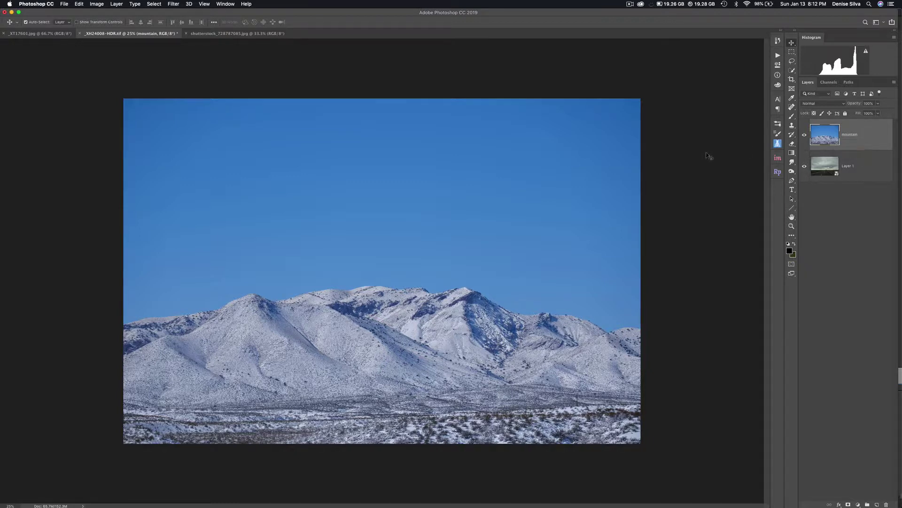
Select the blue sky on the mountain layer with the Magic Wand tool
left_click(792, 70)
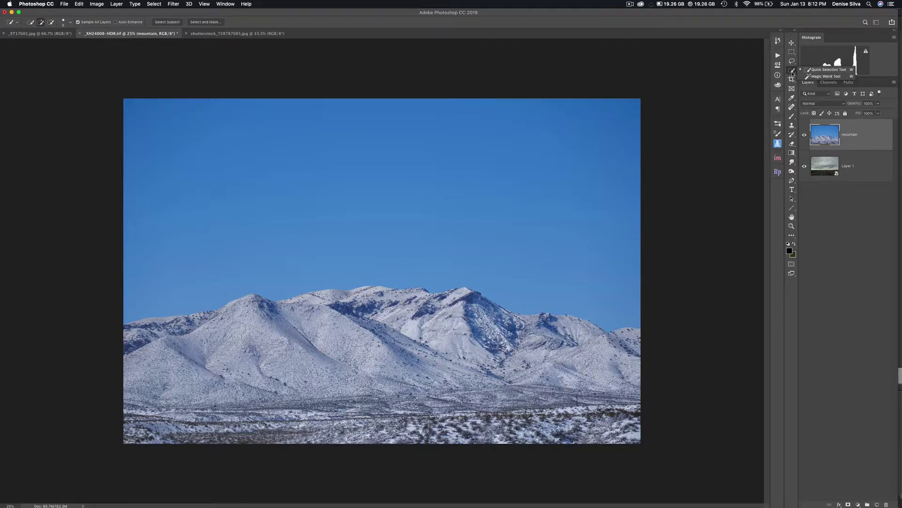
left_click(818, 77)
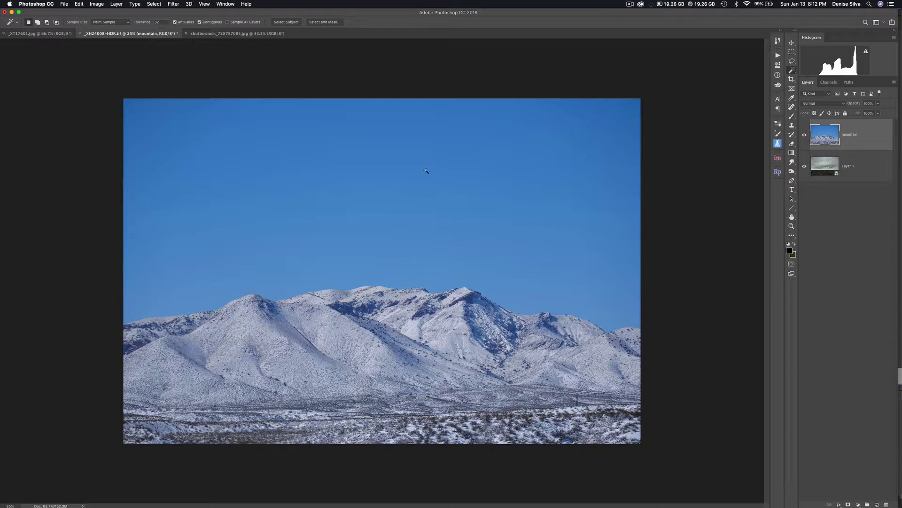
left_click(439, 186)
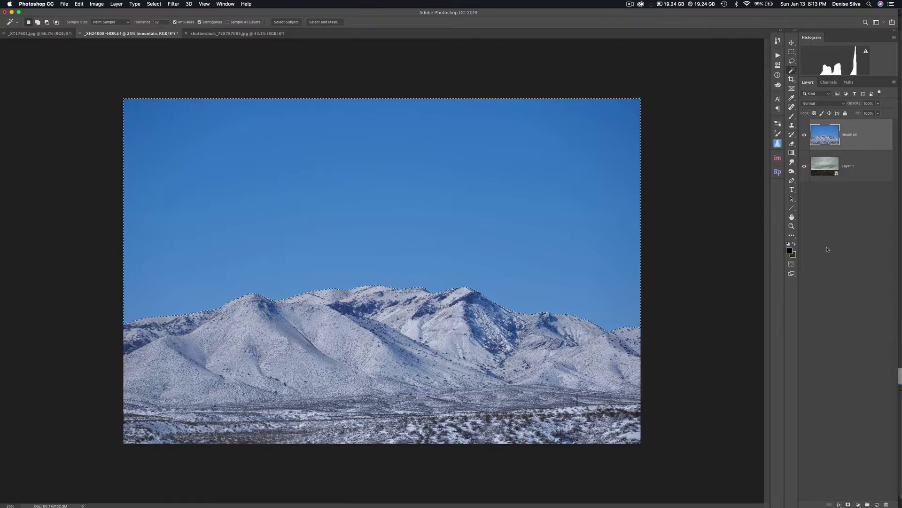
Try masking the mountain layer with the sky selection, and undo the mask
left_click(848, 504)
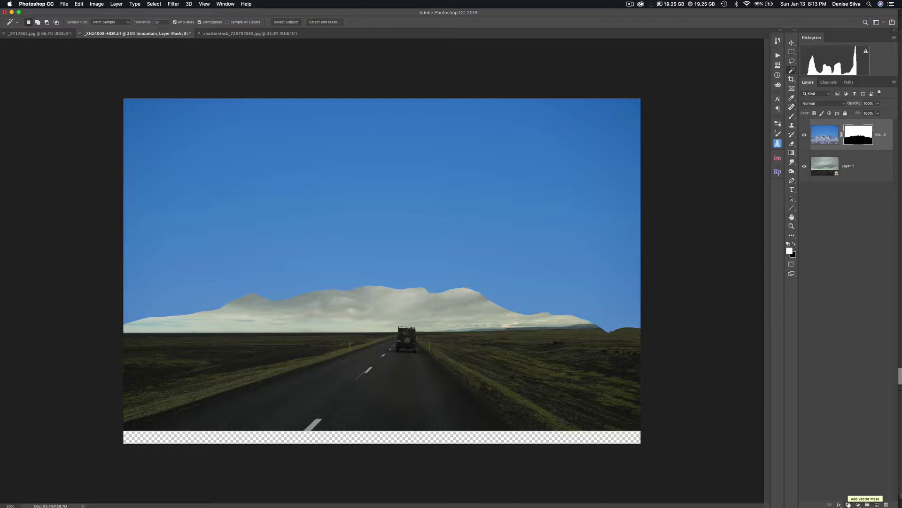
key("super+z")
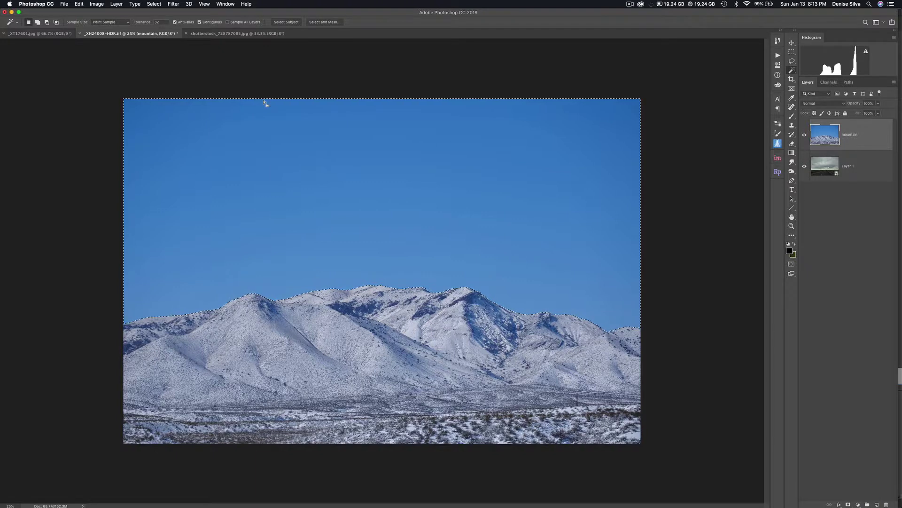
Invert the selection to the mountains and add it as a layer mask on the mountain layer
left_click(155, 4)
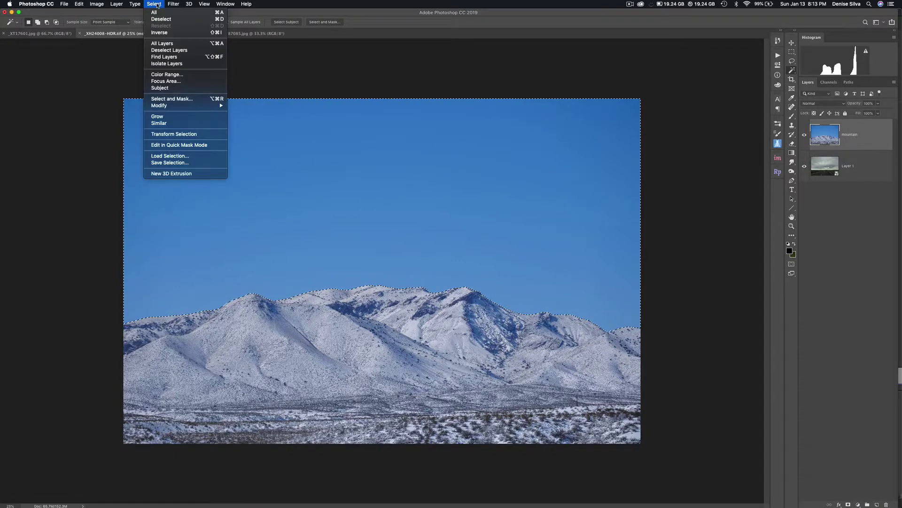
left_click(160, 34)
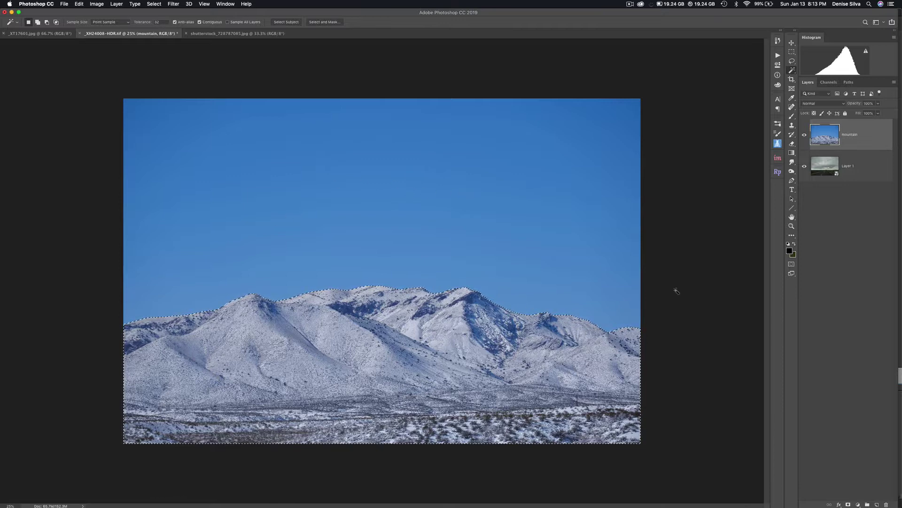
left_click(849, 504)
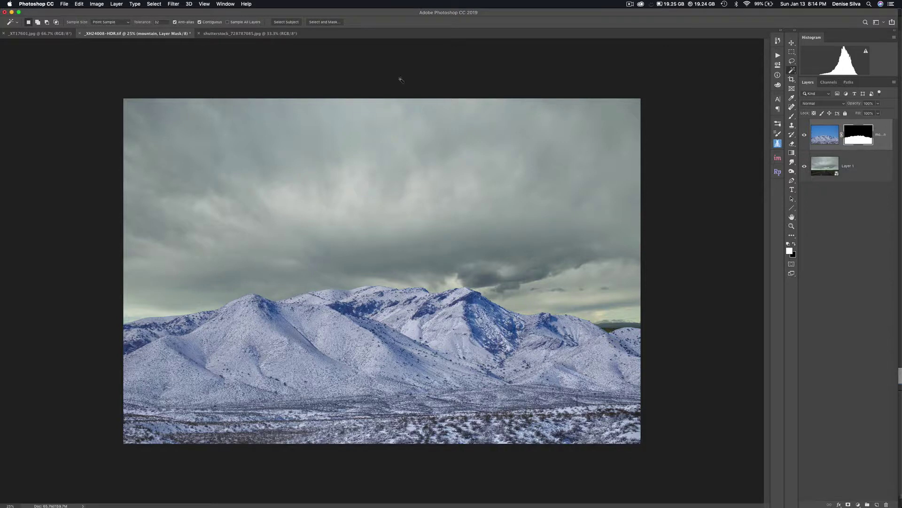
Try a Gaussian Blur with a 16-pixel radius on the mountain layer's mask
left_click(176, 4)
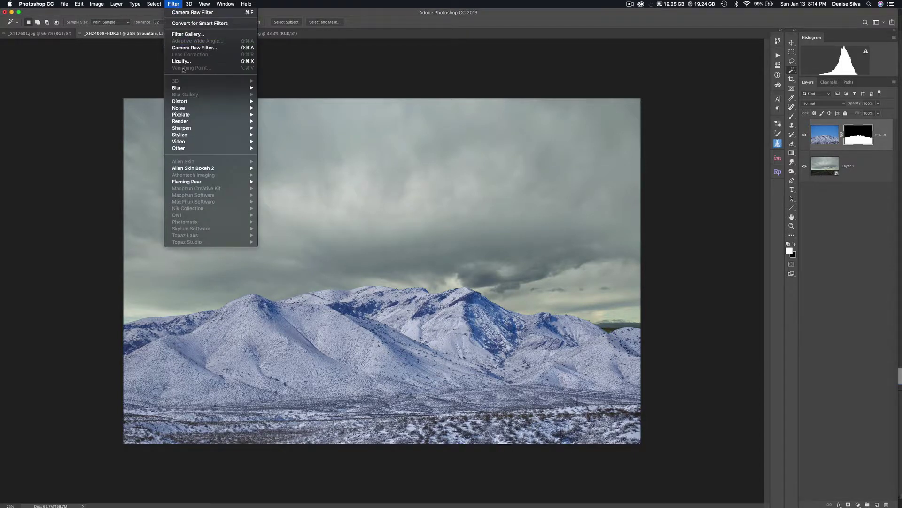
mouse_move(212, 88)
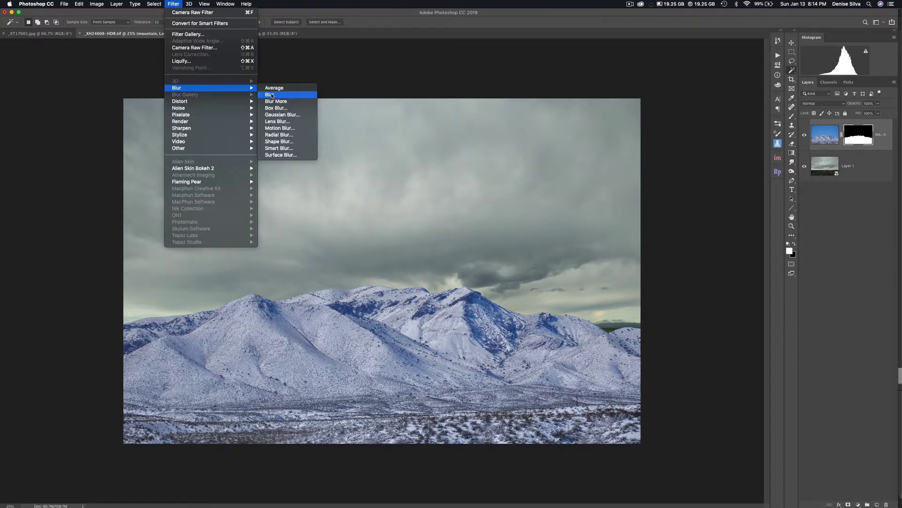
left_click(281, 114)
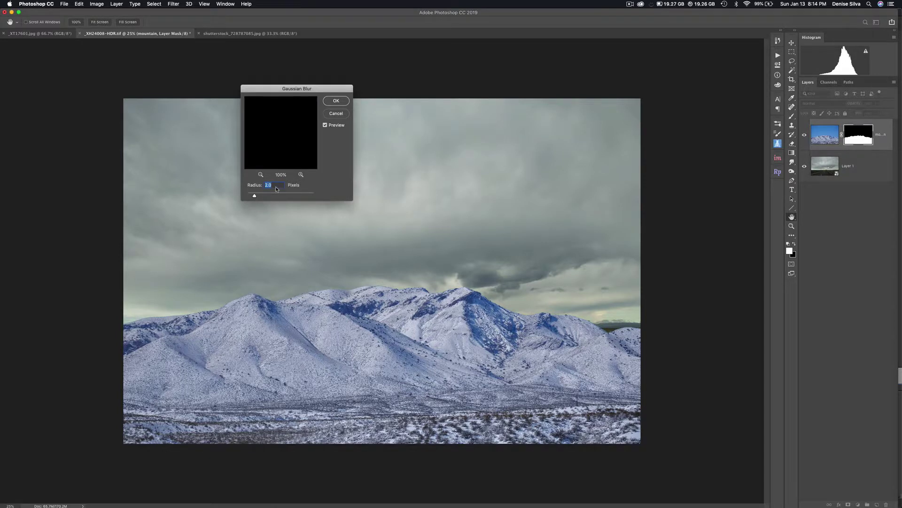
type("16")
key("Return")
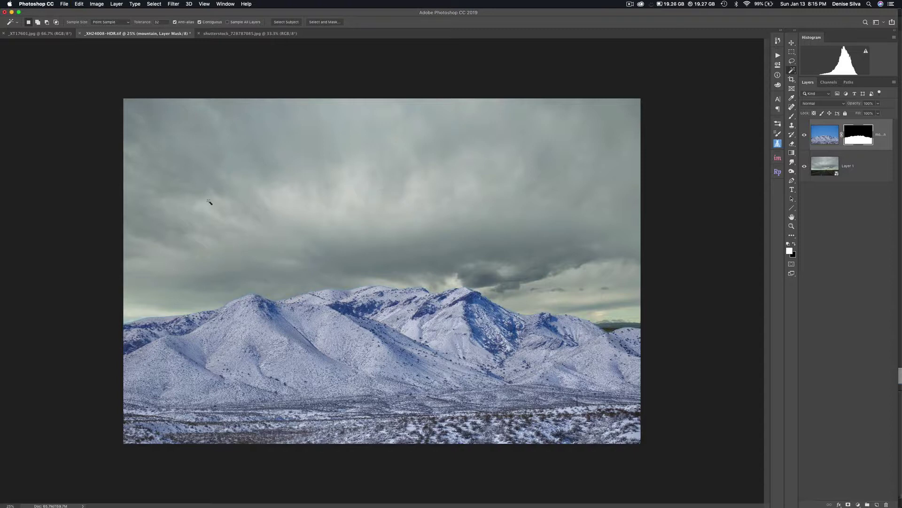
Apply a Gaussian Blur with a 2-pixel radius to the mountain layer's mask to soften its edge
left_click(174, 3)
mouse_move(188, 88)
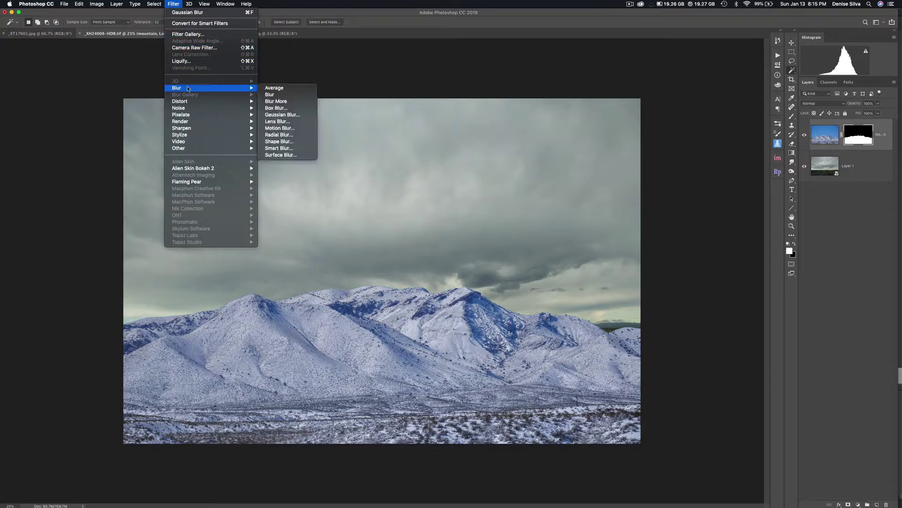
left_click(282, 115)
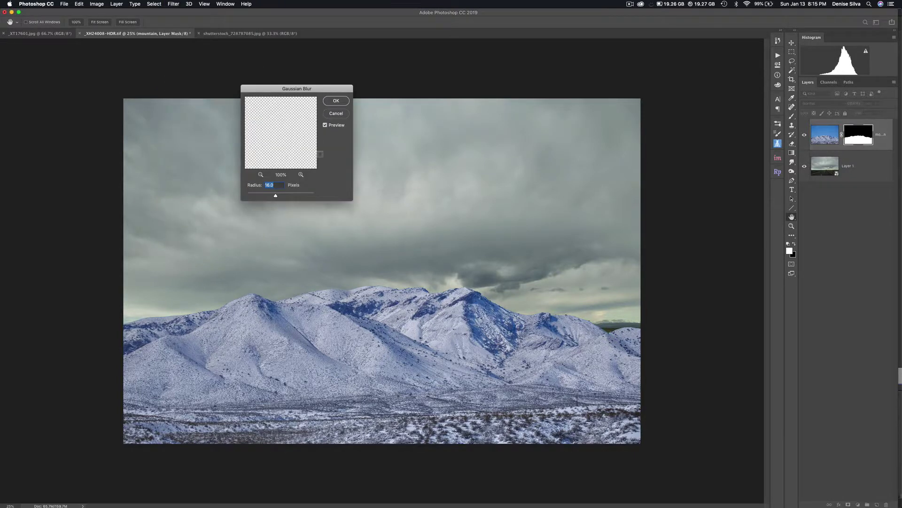
type("2")
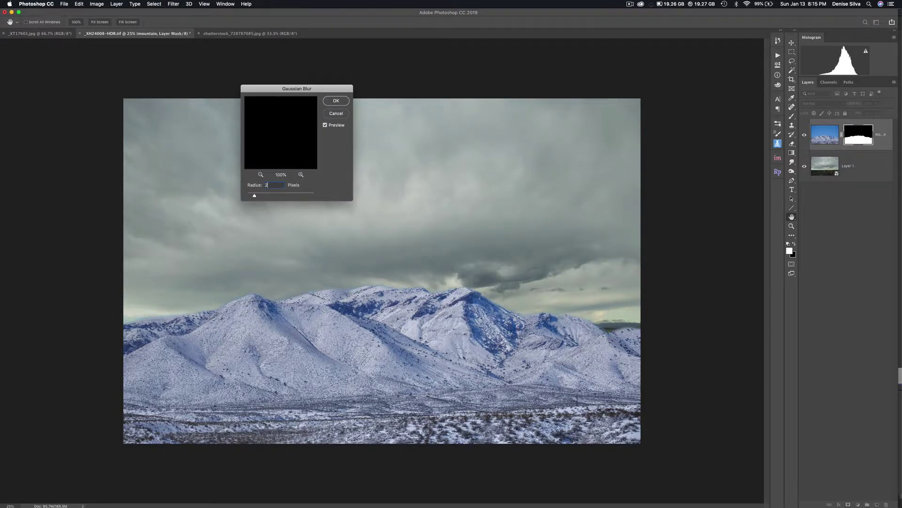
left_click(340, 102)
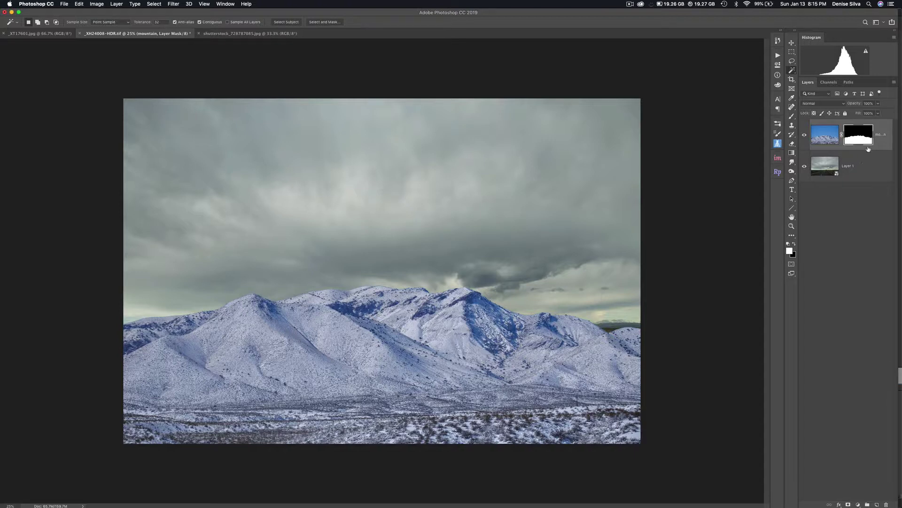
Apply a Levels adjustment to the mountain layer's mask with the black input level at 238 to tighten its edge
left_click(97, 4)
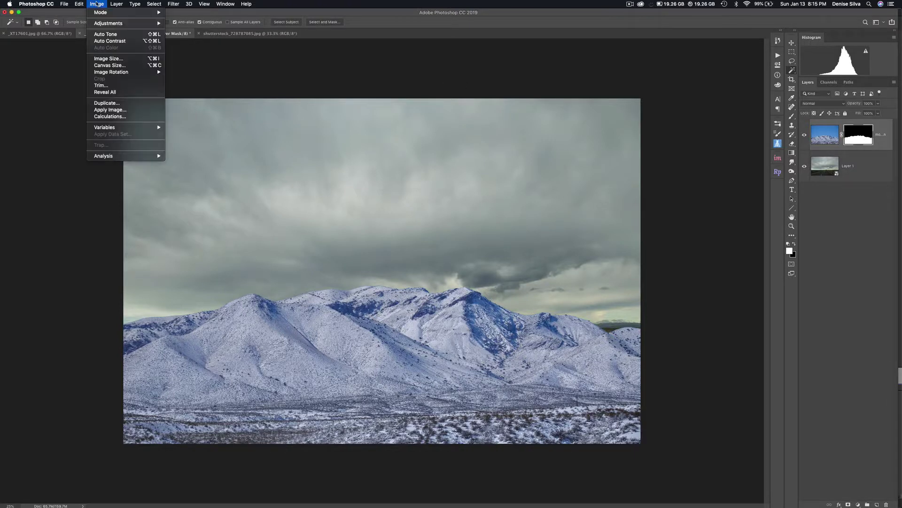
mouse_move(101, 23)
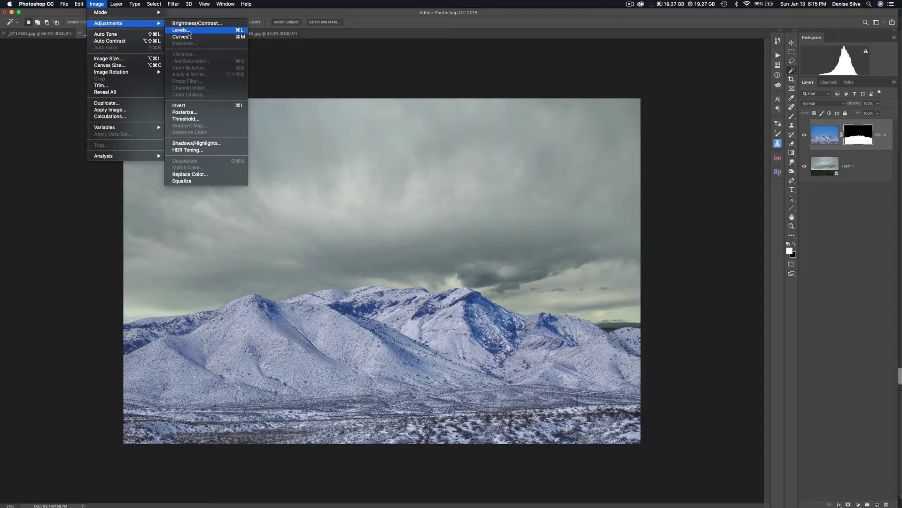
left_click(188, 31)
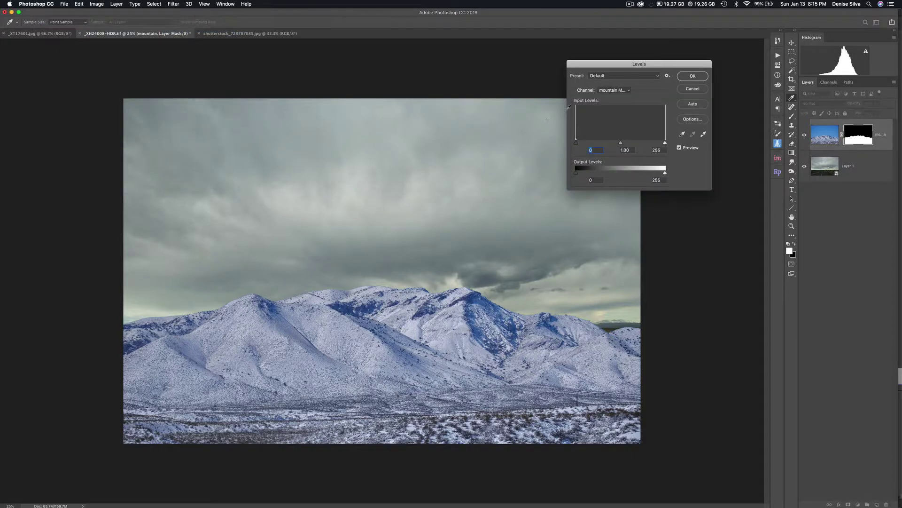
left_click_drag(618, 68, 668, 50)
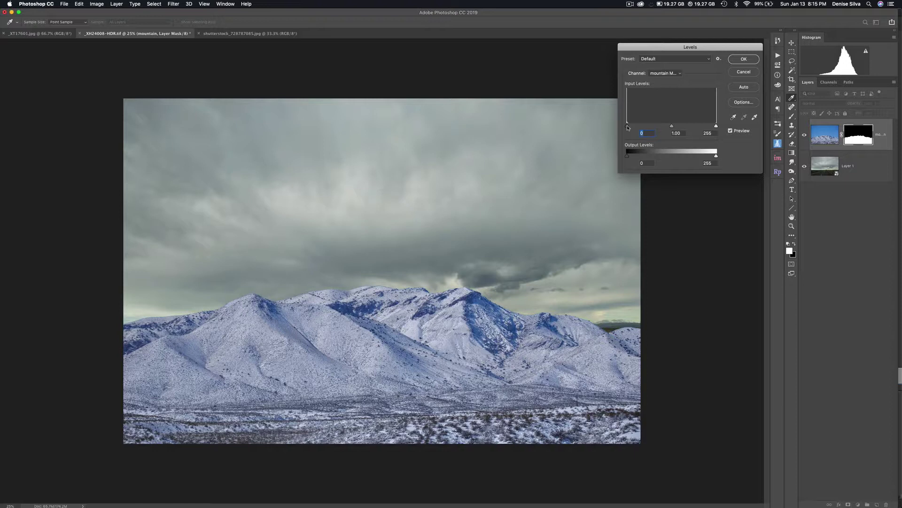
mouse_move(628, 127)
left_mouse_down()
mouse_move(667, 127)
mouse_move(633, 127)
left_mouse_up()
key("super+equal")
key("super+equal")
key("super+equal")
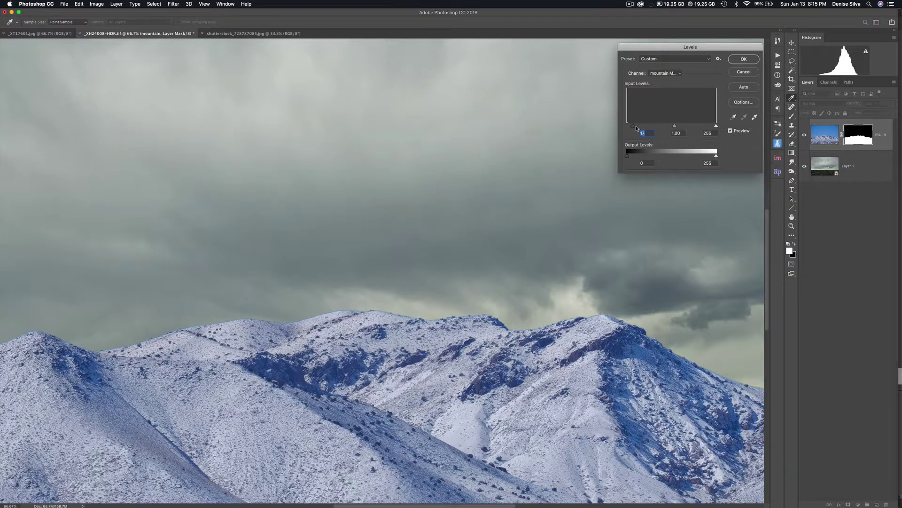
left_click_drag(633, 126, 694, 127)
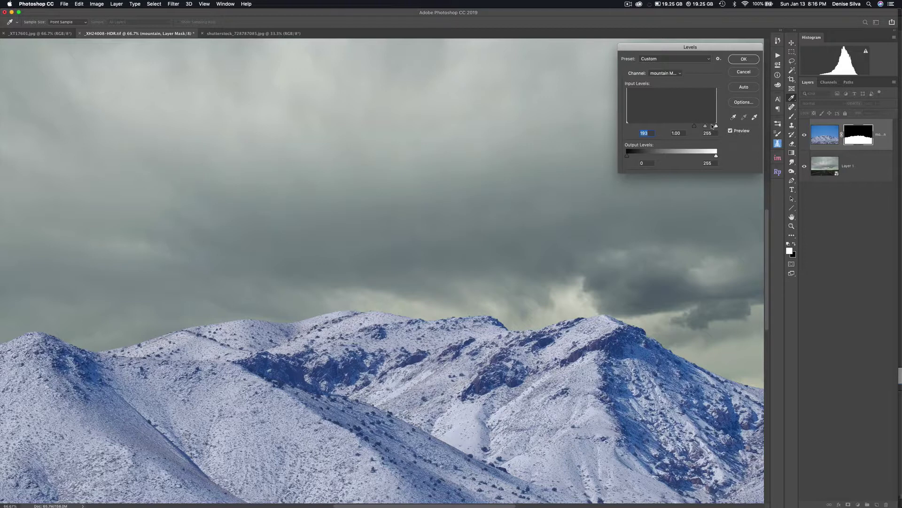
left_click_drag(693, 127, 712, 126)
key("super+minus")
key("super+minus")
key("super+minus")
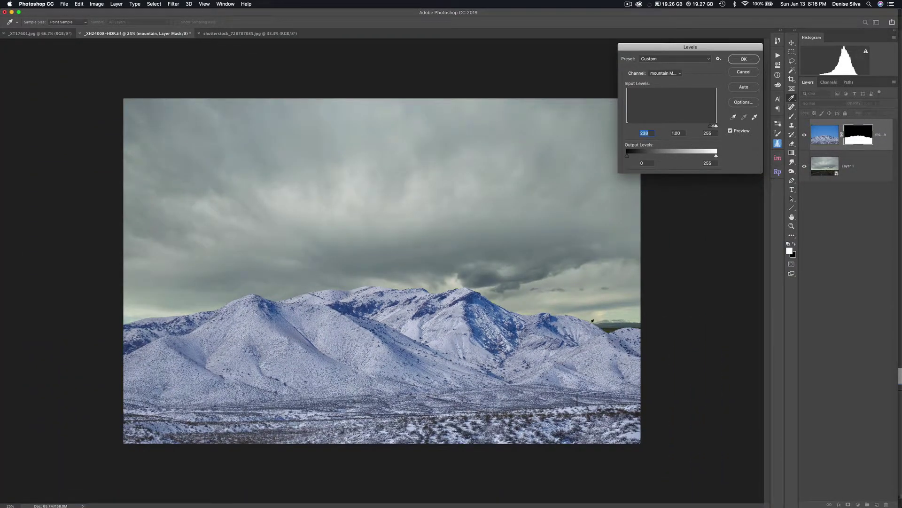
left_click(746, 60)
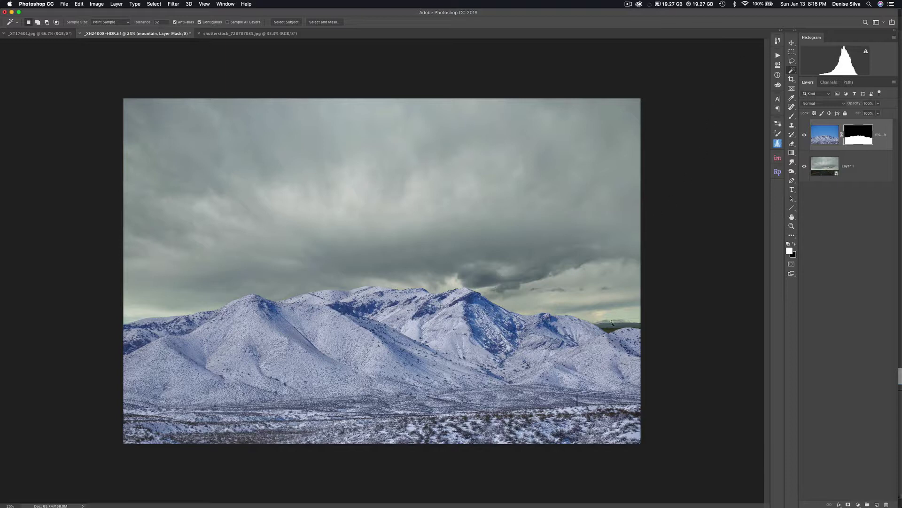
Rename the cloud photo's layer, Layer 1, as "iceland clouds"
left_click(859, 179)
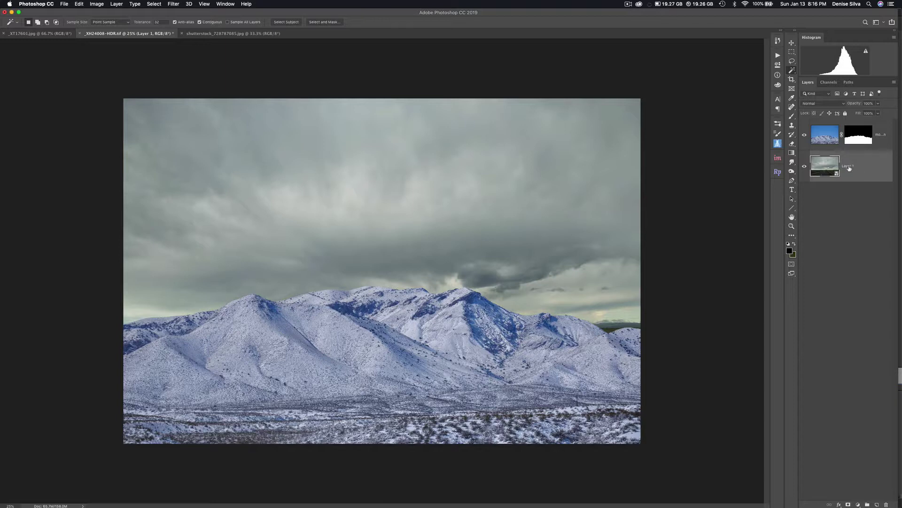
double_click(848, 166)
type("ico")
type("land")
type(" clouds")
left_click(878, 170)
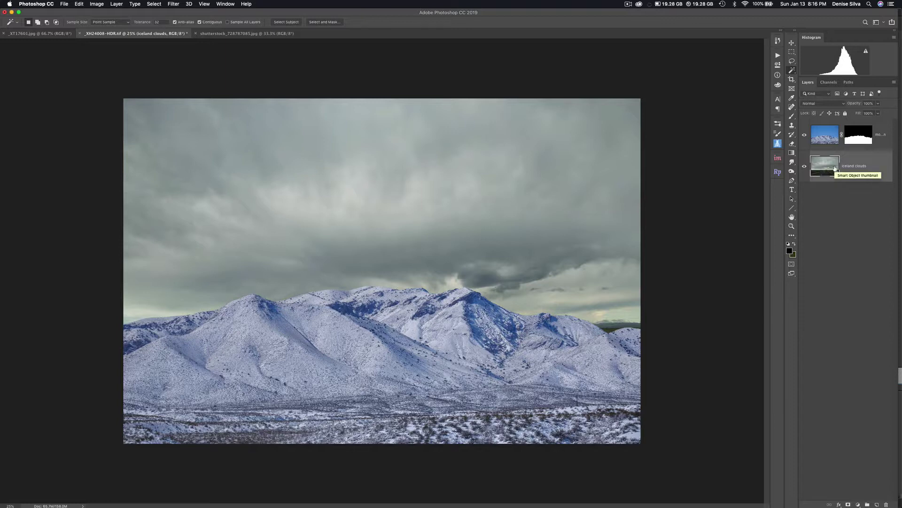
Move the iceland clouds layer straight down with Free Transform until its dark horizon is hidden behind the mountains
key("super+t")
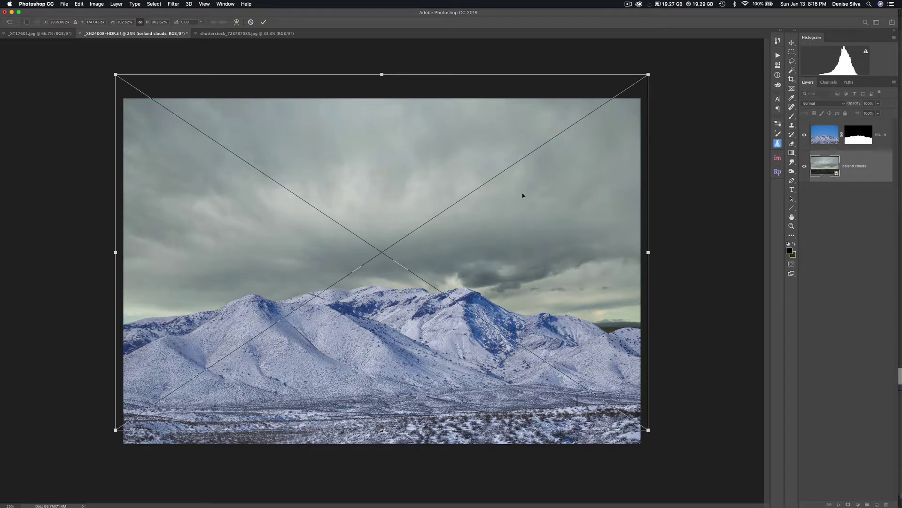
left_click_drag(522, 195, 523, 208)
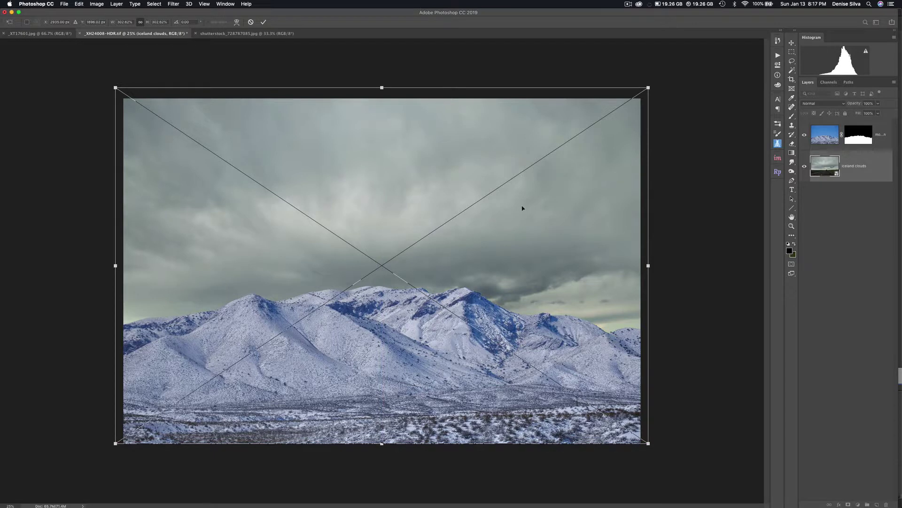
key("Return")
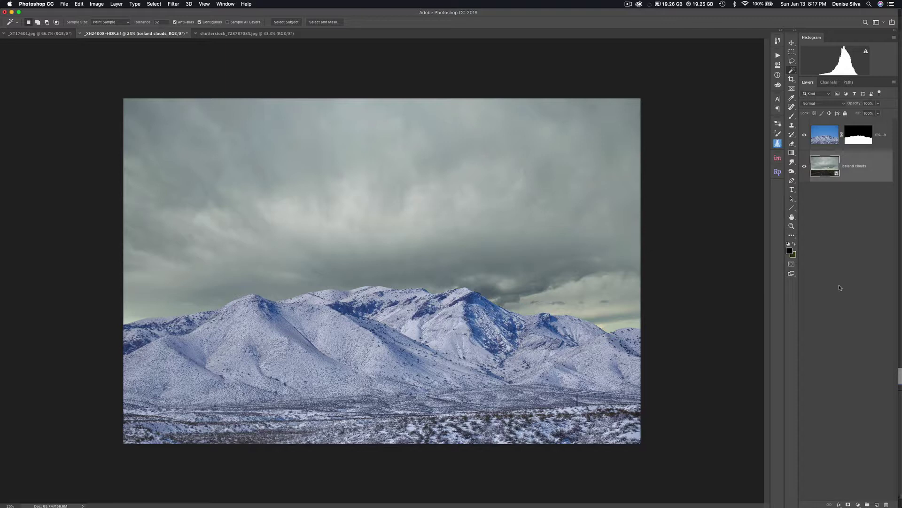
left_click(859, 504)
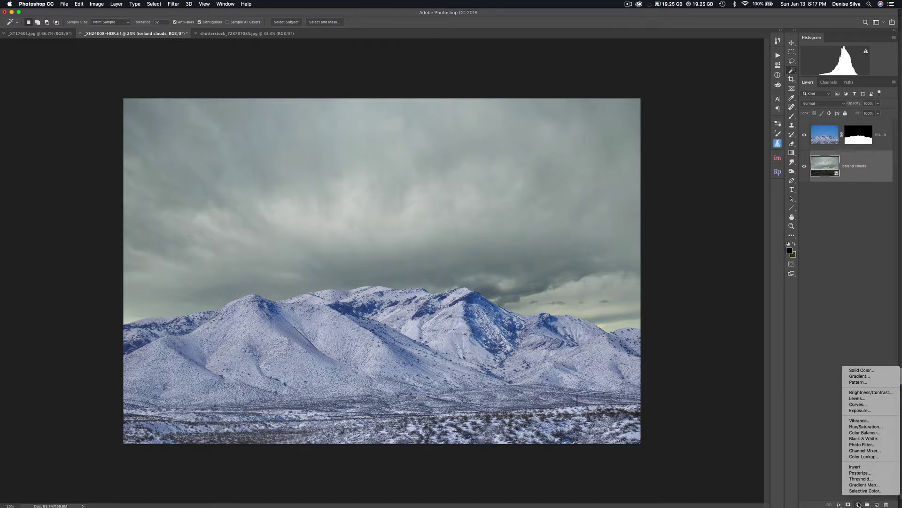
left_click(871, 434)
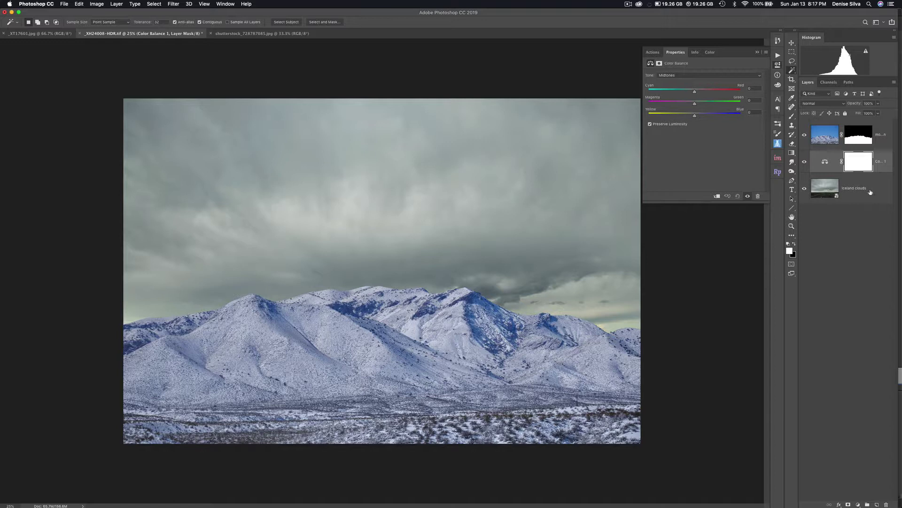
key("BackSpace")
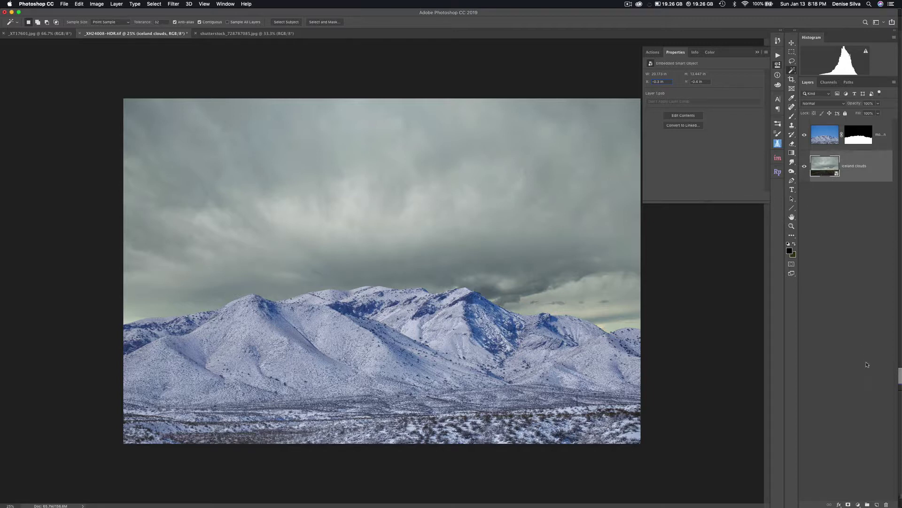
Add a Color Balance adjustment directly above the iceland clouds layer and shift its midtones toward blue and slightly toward magenta
left_click(858, 504)
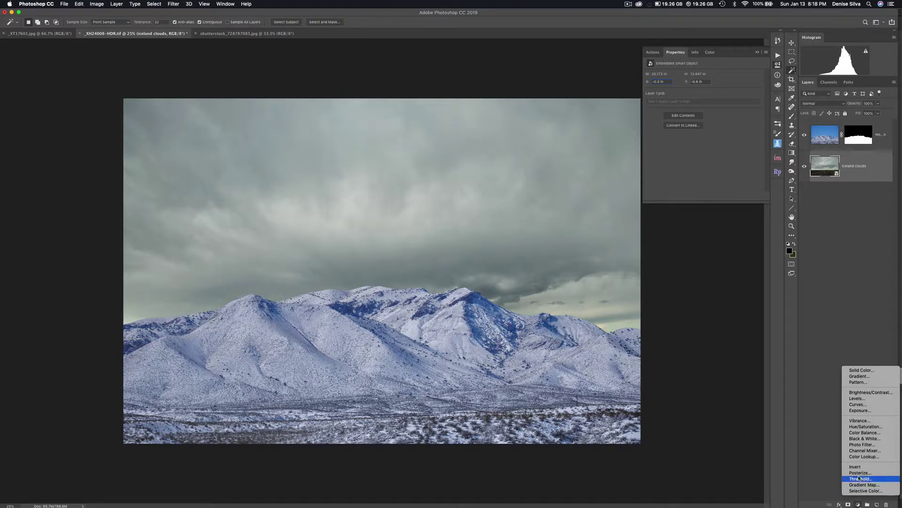
left_click(862, 432)
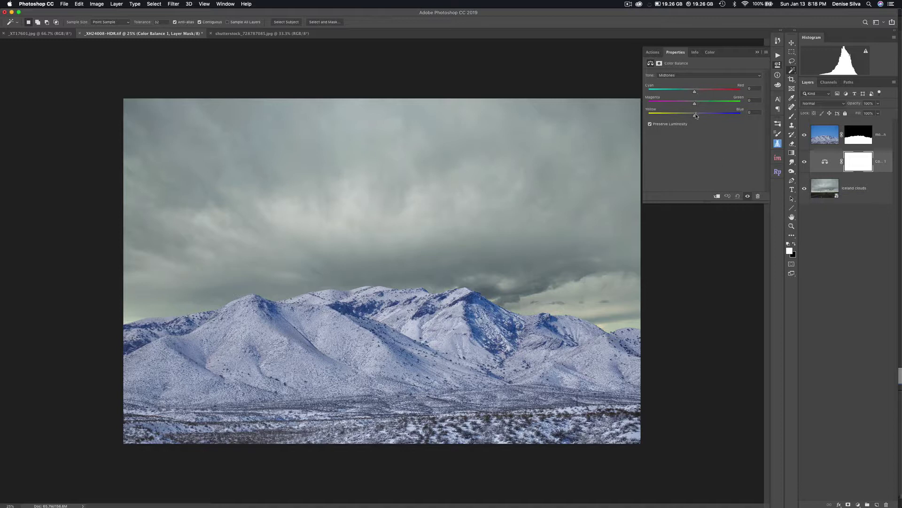
mouse_move(694, 116)
left_mouse_down()
mouse_move(695, 93)
mouse_move(704, 116)
left_mouse_up()
left_click_drag(696, 106, 693, 107)
left_click(757, 52)
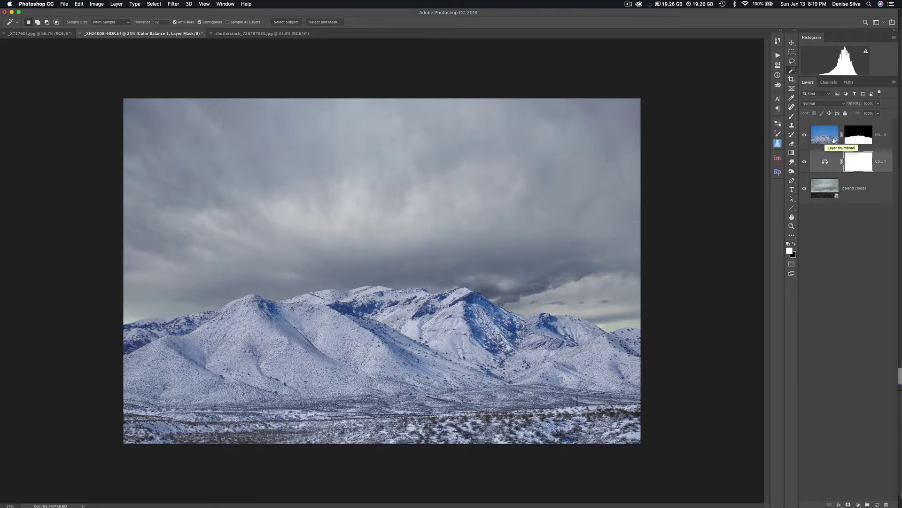
Add a Color Balance adjustment above the mountain layer and shift its midtones strongly toward yellow, with Cyan–Red at -2
left_click(882, 129)
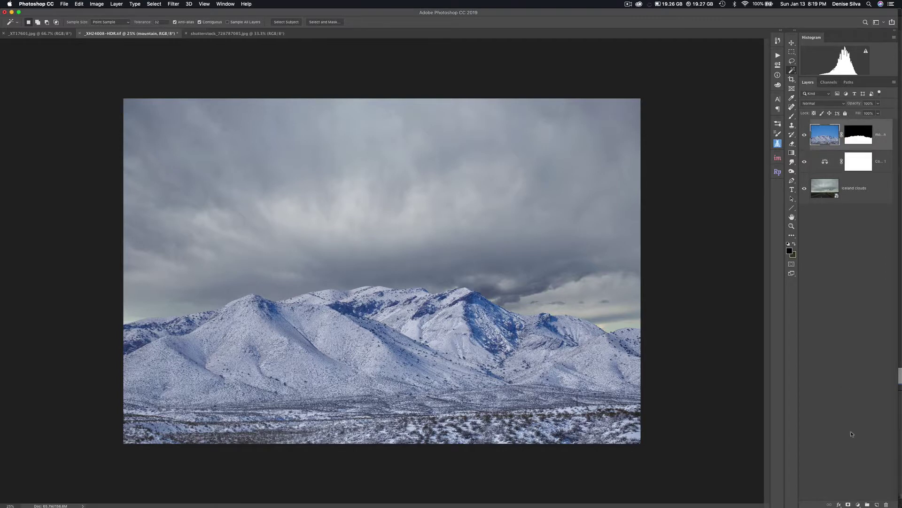
left_click(858, 504)
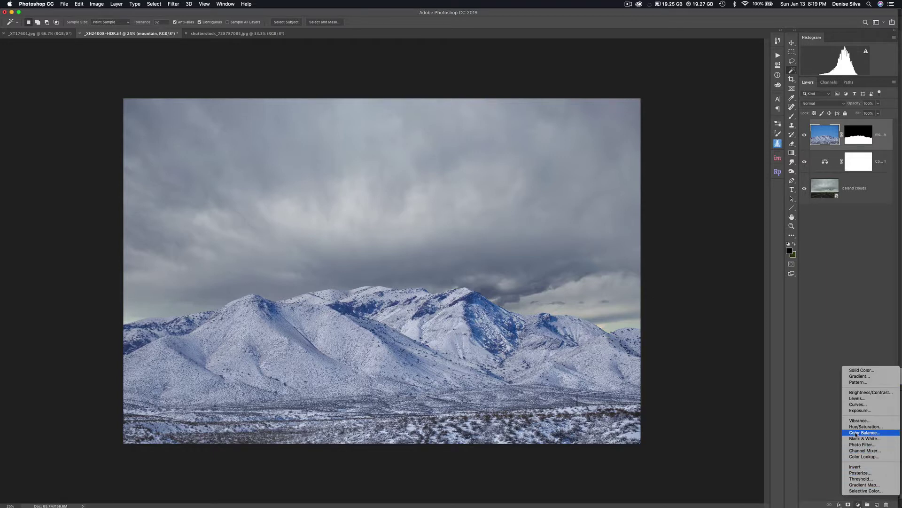
left_click(856, 433)
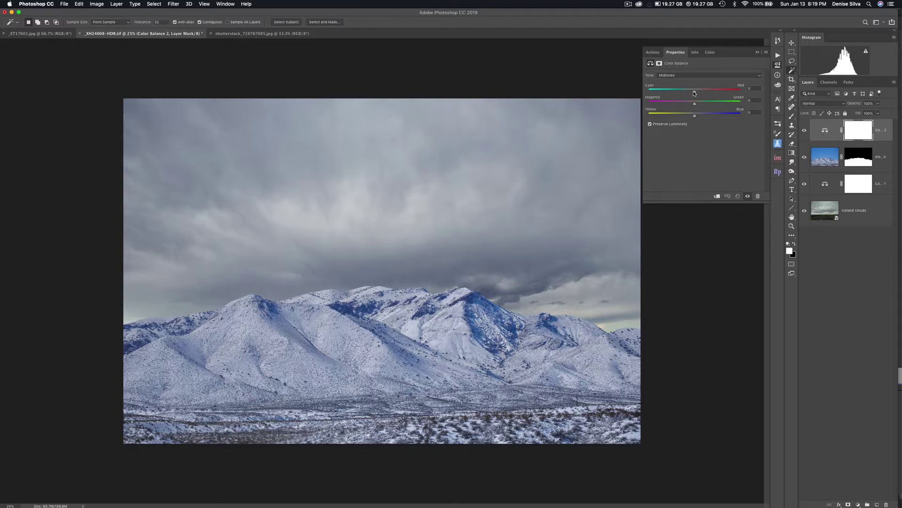
left_click_drag(694, 92, 690, 117)
left_click_drag(689, 116, 659, 116)
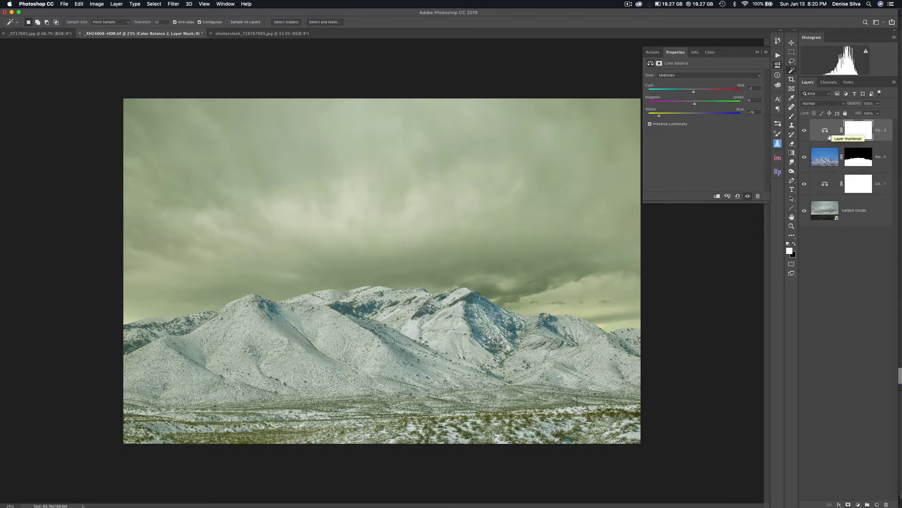
Clip the upper Color Balance adjustment to the mountain layer, release the clipping mask, and clip it again
right_click(888, 127)
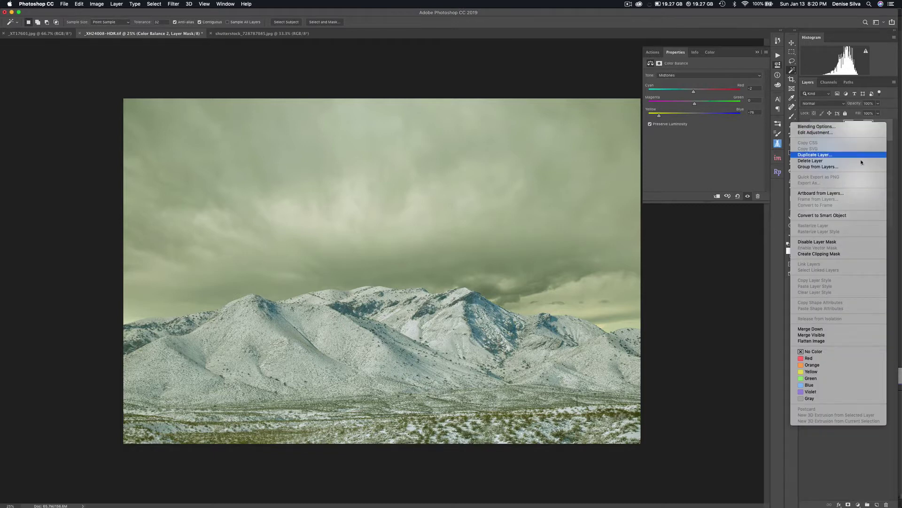
left_click(826, 254)
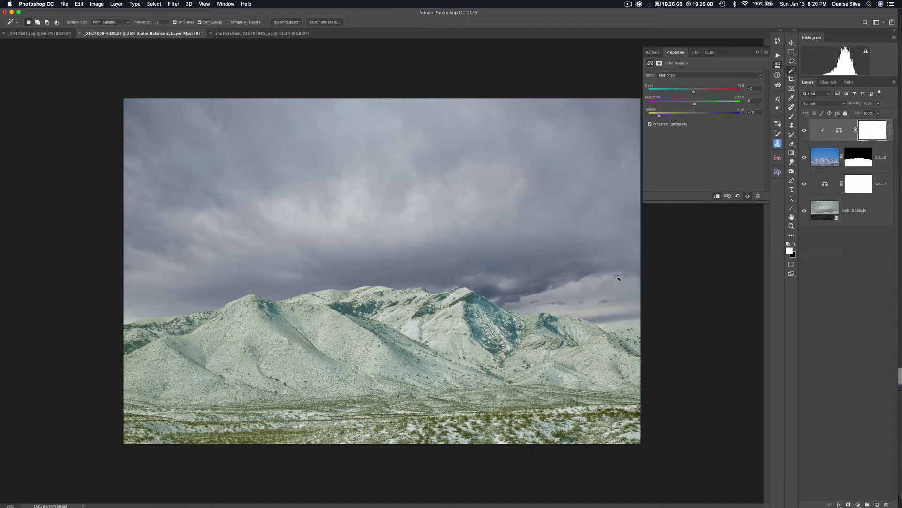
left_click(827, 142, "alt")
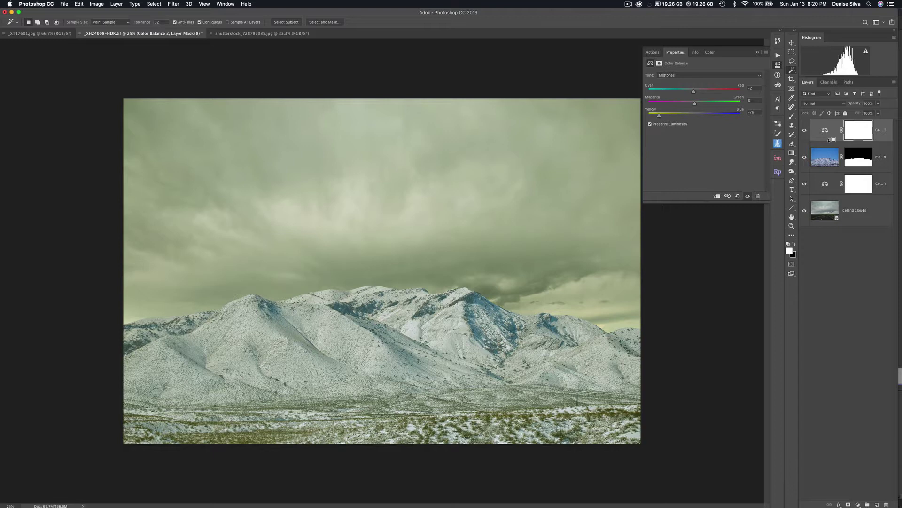
left_click(830, 140, "alt")
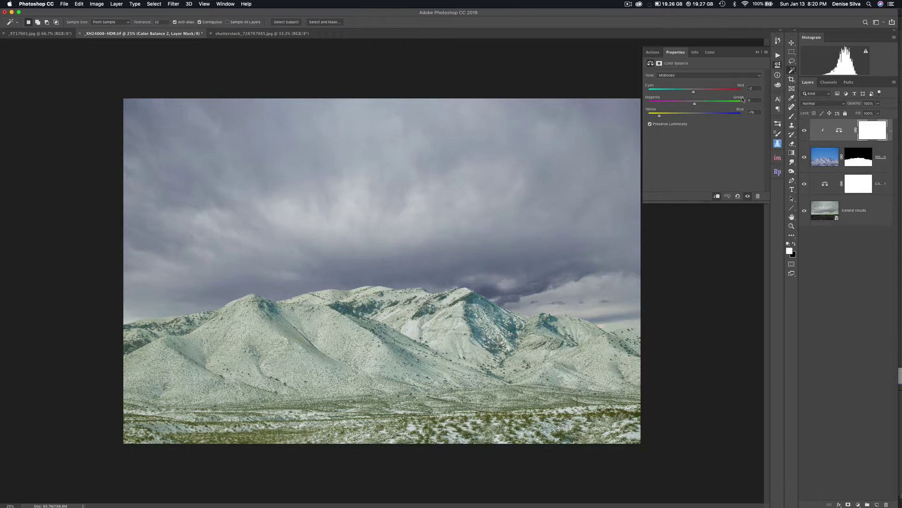
Set the mountain's Color Balance midtones to Cyan–Red 0, Magenta–Green +3 and Yellow–Blue -17
double_click(754, 88)
type("0")
key("Tab")
key("Tab")
type("0")
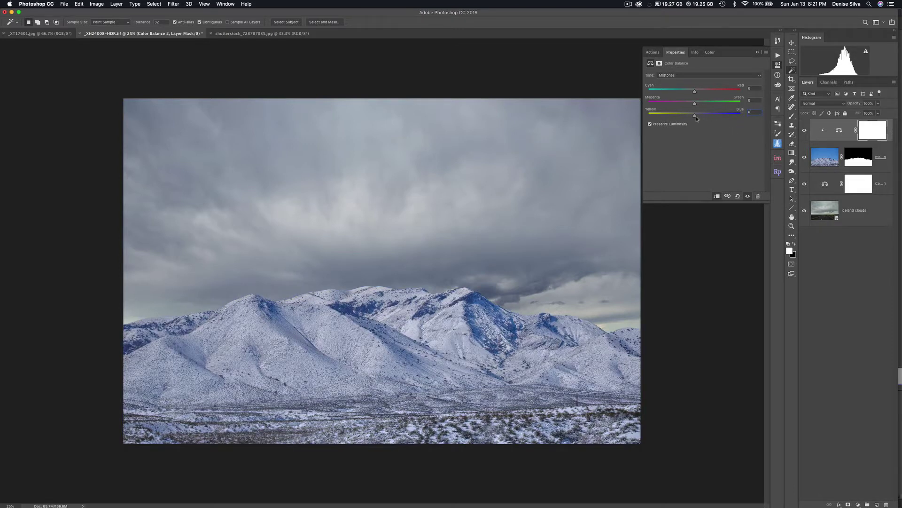
mouse_move(695, 116)
left_mouse_down()
mouse_move(687, 116)
mouse_move(692, 93)
mouse_move(697, 105)
left_mouse_up()
left_click(757, 53)
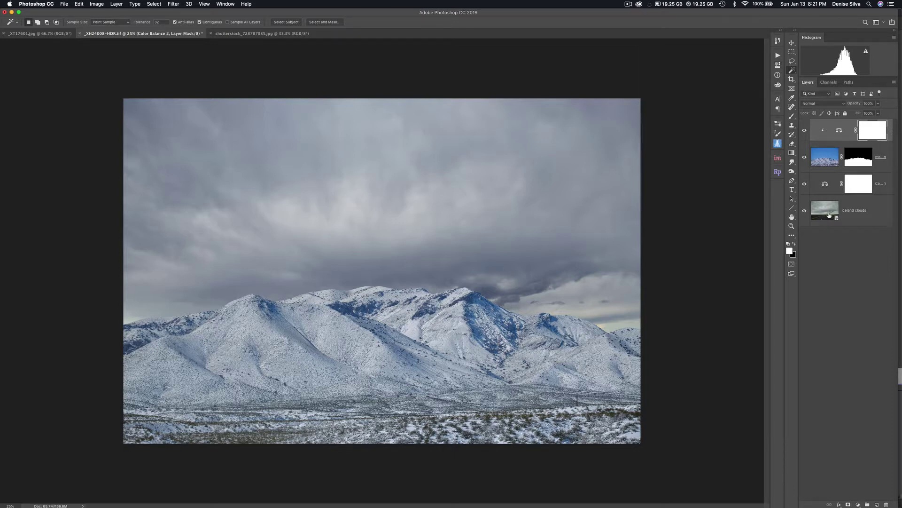
Hide the three layers above iceland clouds and show them again one by one to examine each layer's contribution
left_click_drag(805, 187, 805, 132)
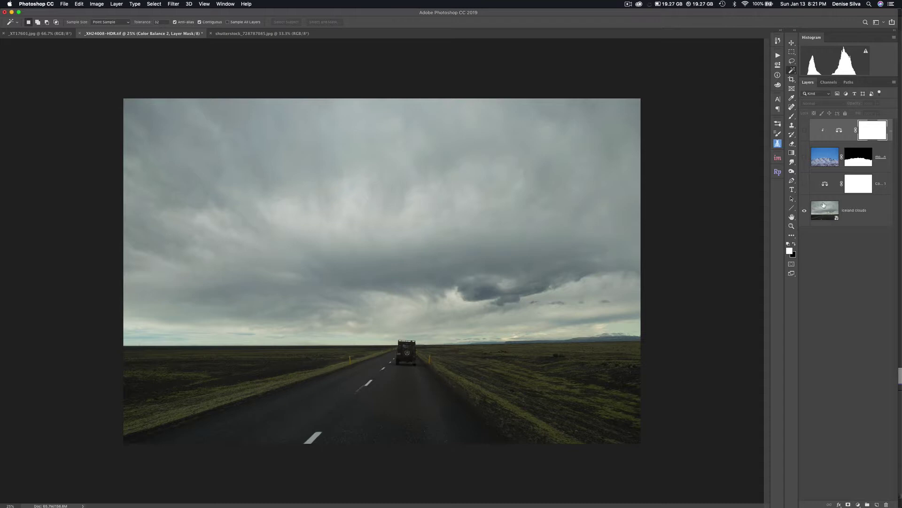
left_click(804, 185)
left_click(805, 158)
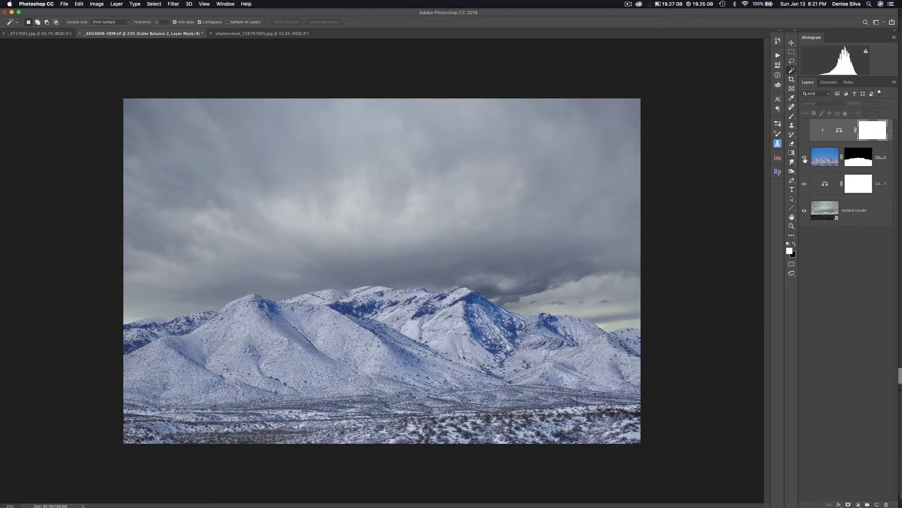
left_click(805, 131)
Review the slider settings of the Color Balance adjustment clipped to the mountain layer
double_click(839, 131)
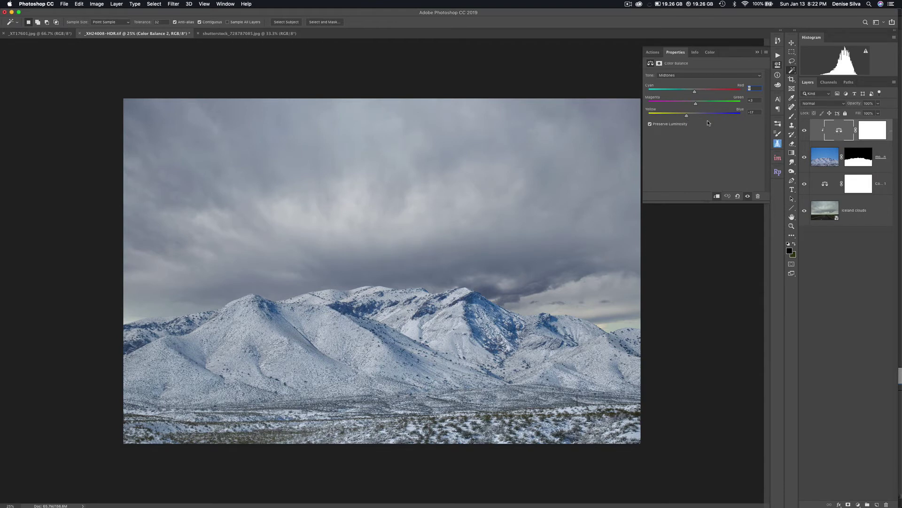
left_click_drag(687, 117, 695, 96)
left_click(757, 53)
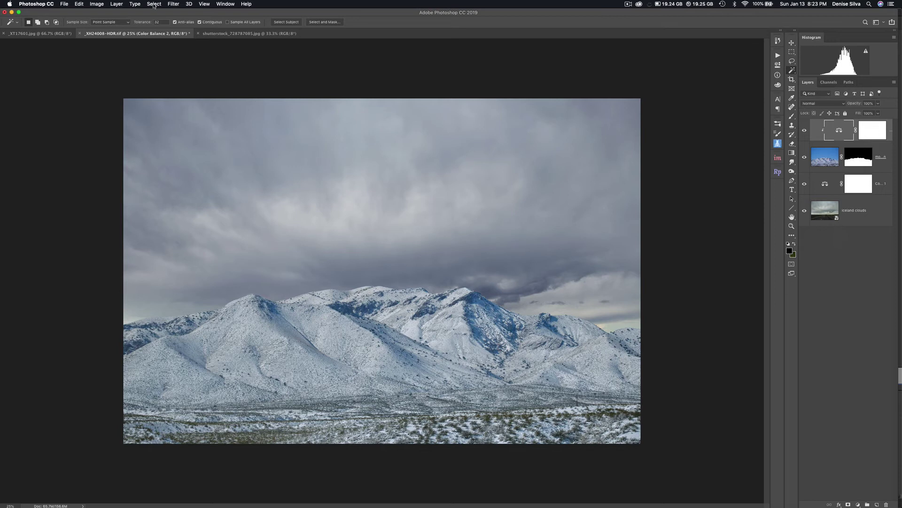
Flatten the image into one background layer and open it in the Camera Raw Filter
left_click(115, 4)
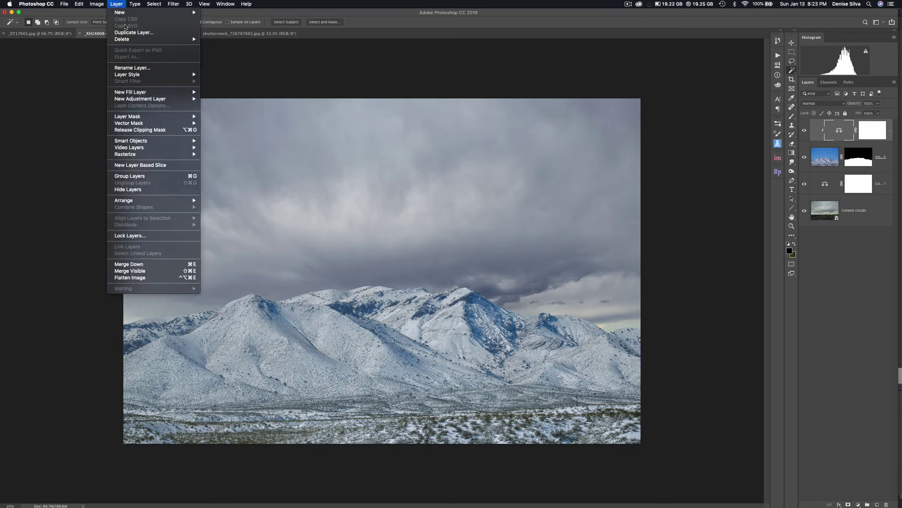
left_click(144, 280)
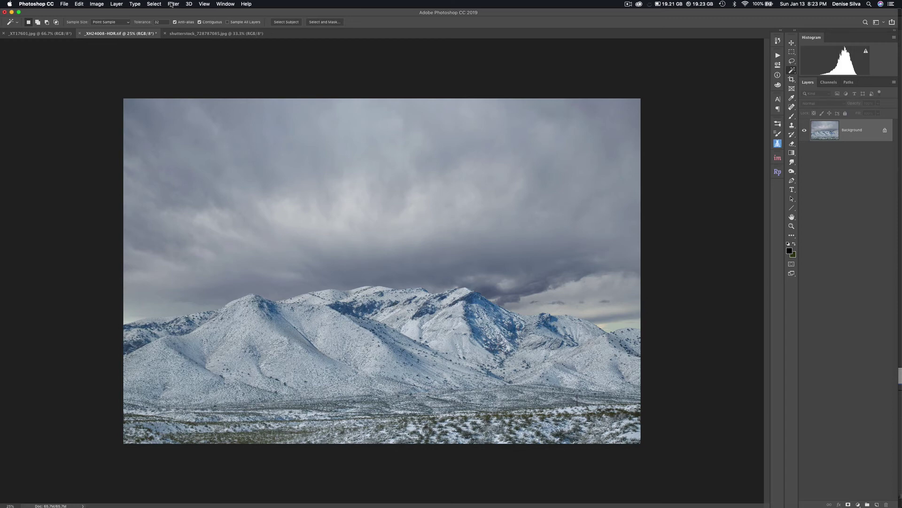
left_click(173, 3)
left_click(179, 47)
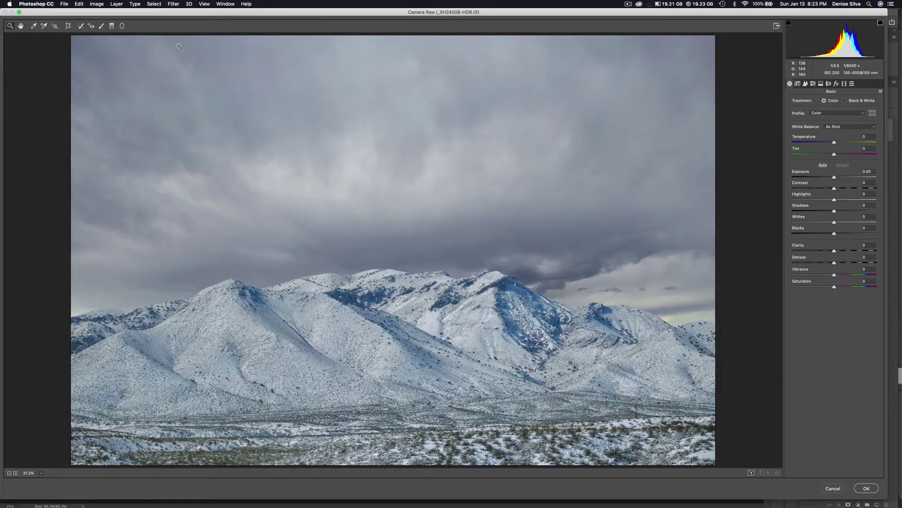